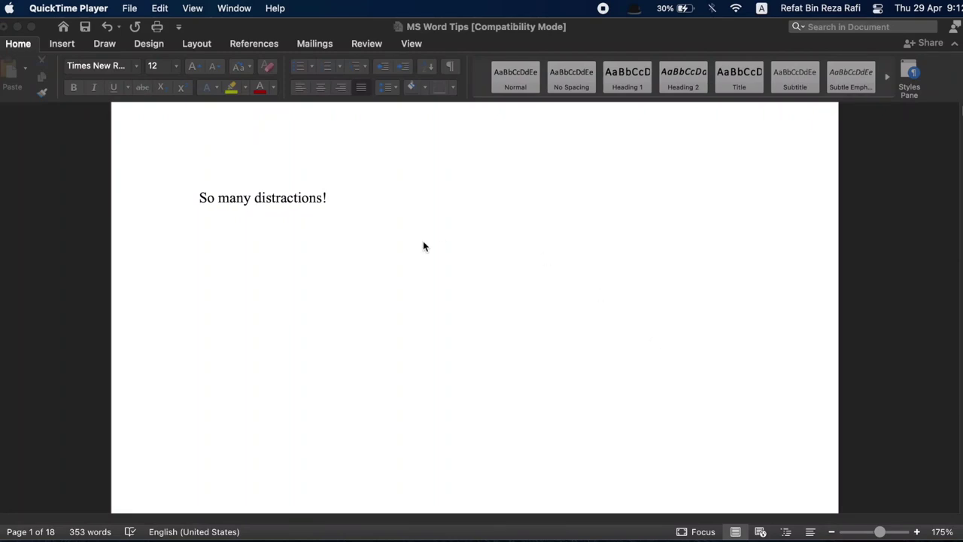
# Click into the 'MS Word Tips' document to make its window active.
pyautogui.click(423, 241)
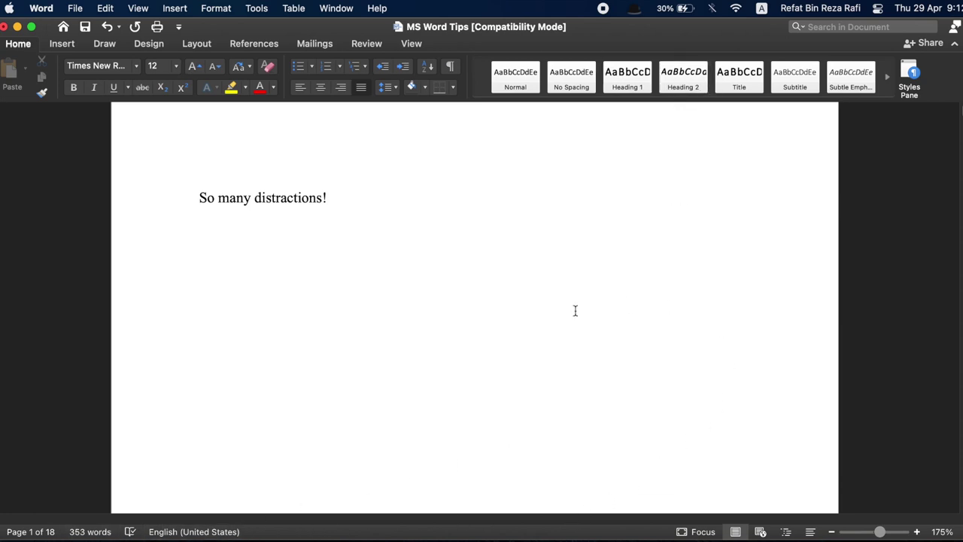
# Toggle Focus mode from the status bar for the distraction-free page view.
pyautogui.click(694, 531)
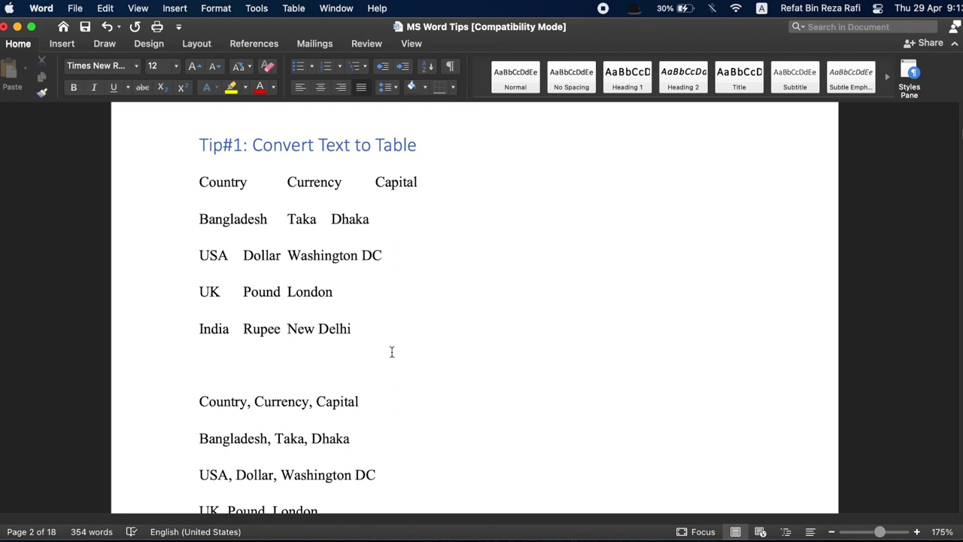
# Convert the five tab-separated country lines into a table auto-fitted to contents.
pyautogui.moveTo(200, 181); pyautogui.dragTo(363, 333)
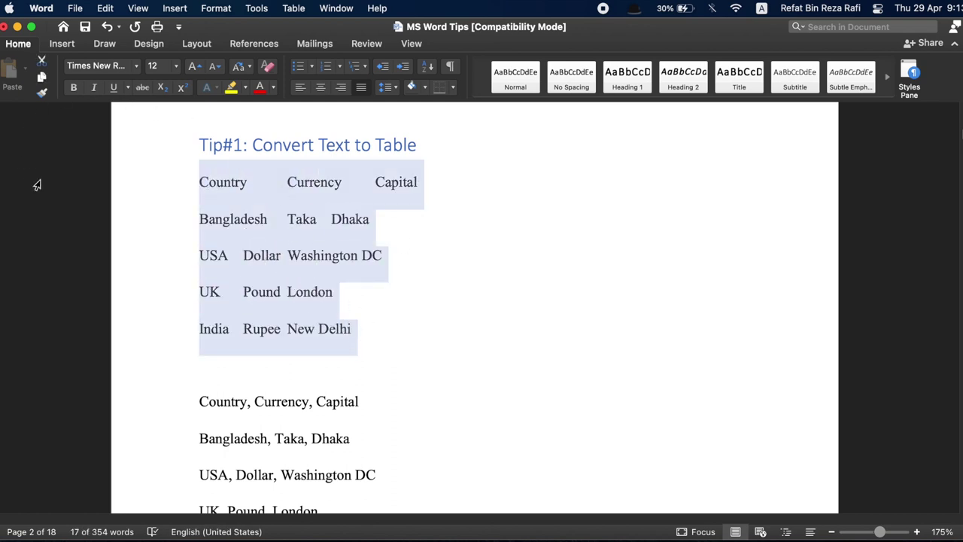
pyautogui.click(64, 47)
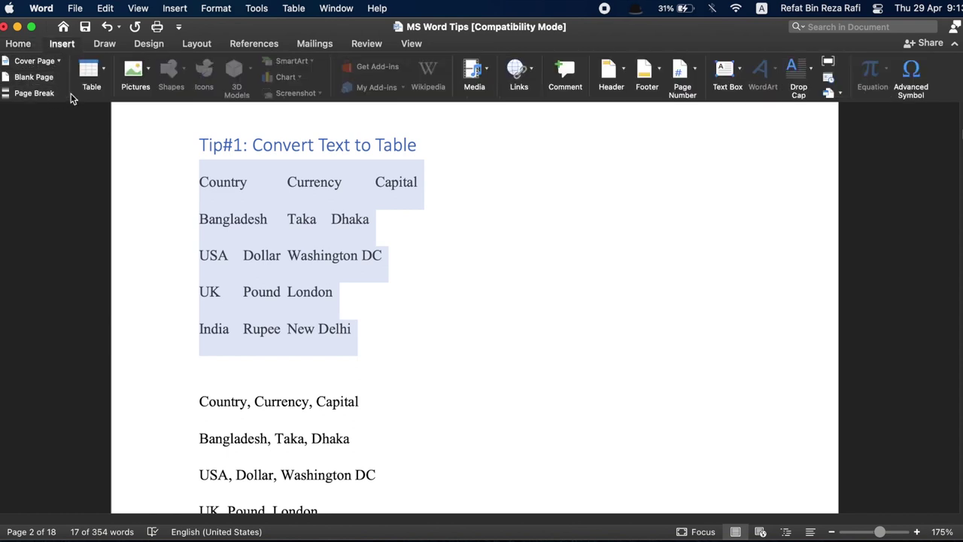
pyautogui.click(105, 73)
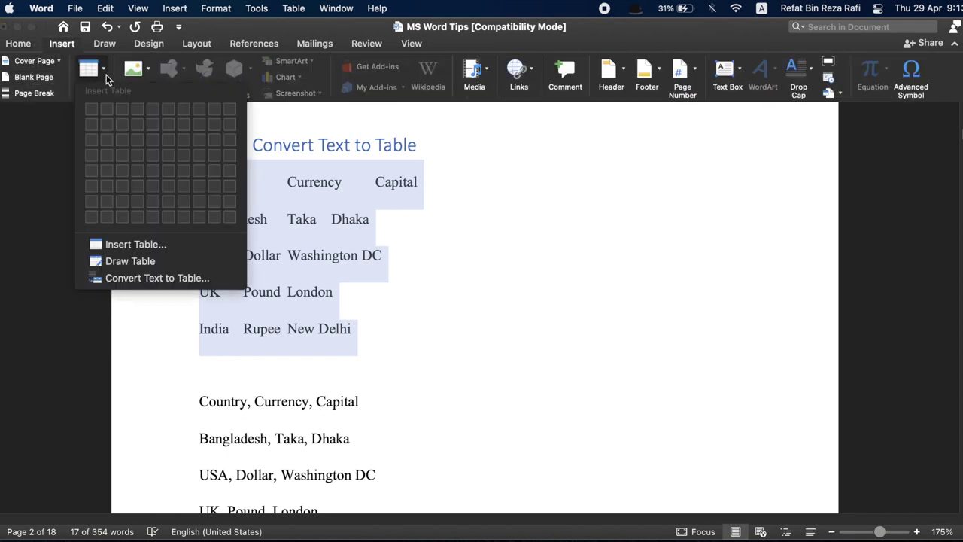
pyautogui.click(161, 279)
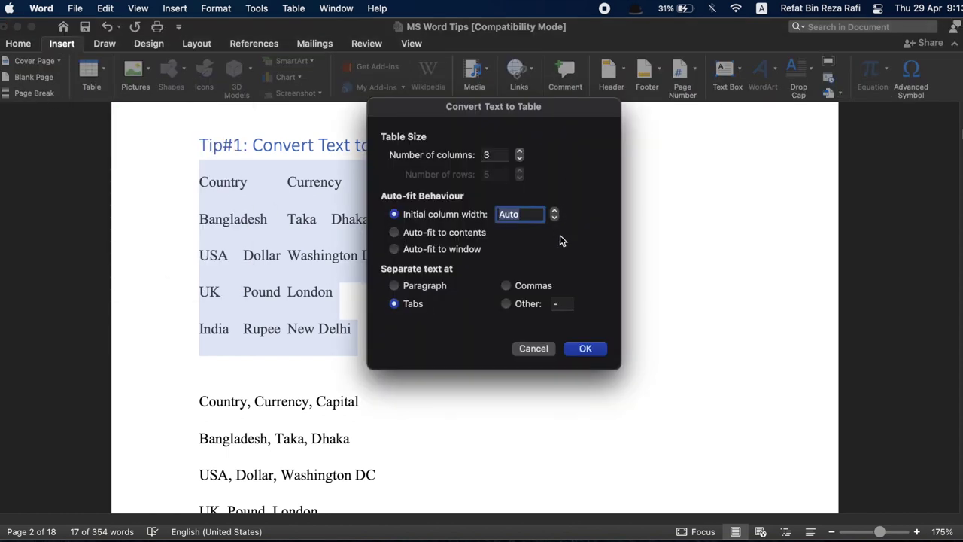
pyautogui.click(395, 233)
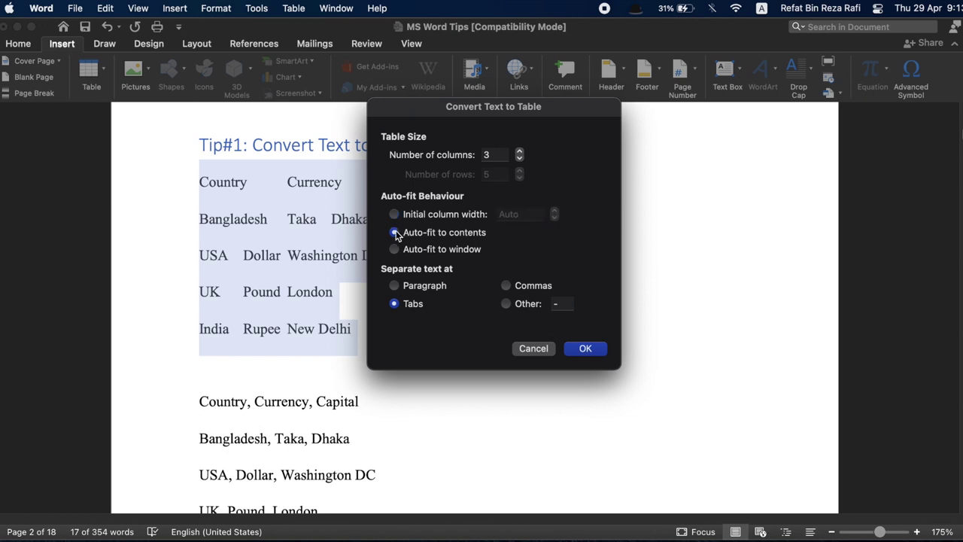
pyautogui.click(586, 350)
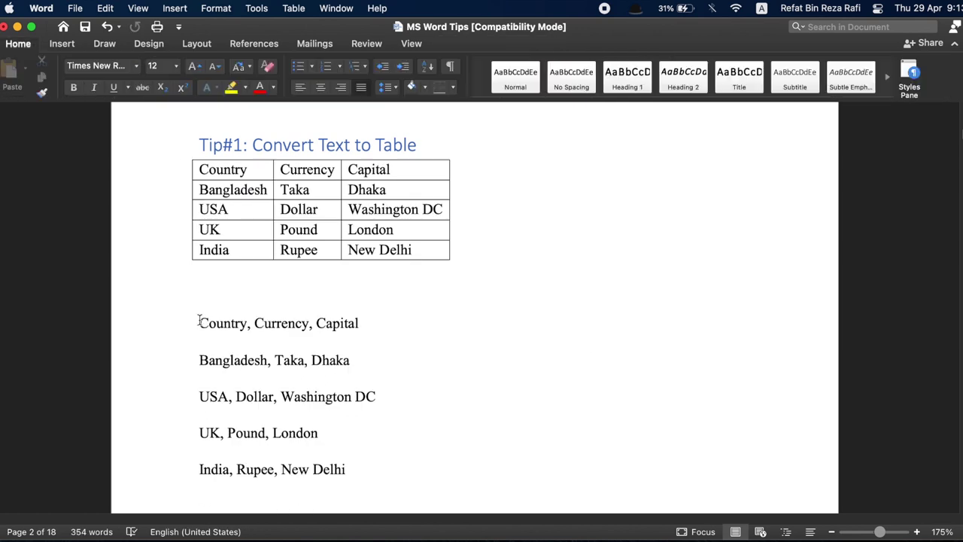
# Set up the comma-separated country lines for Convert Text to Table with auto-fit to contents.
pyautogui.moveTo(199, 320); pyautogui.dragTo(370, 464)
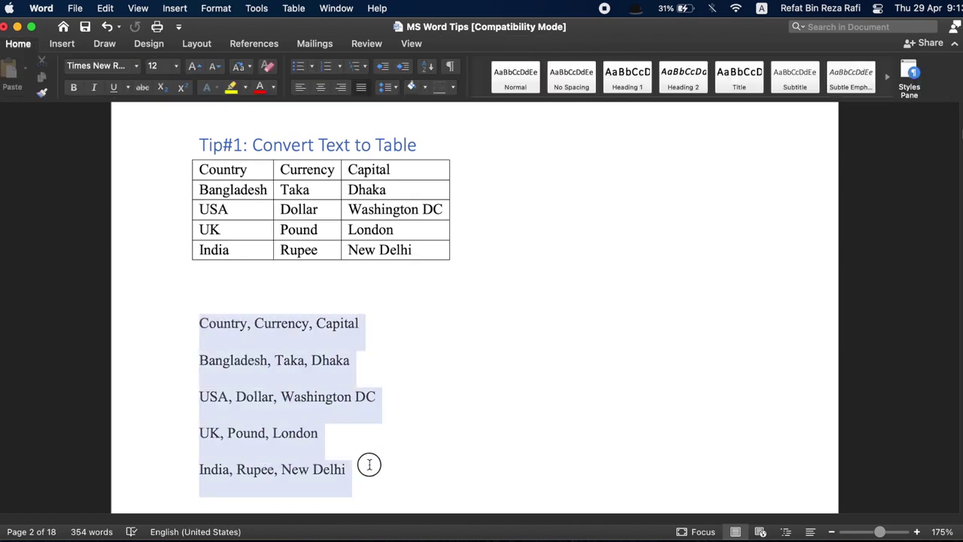
pyautogui.click(63, 44)
pyautogui.click(98, 78)
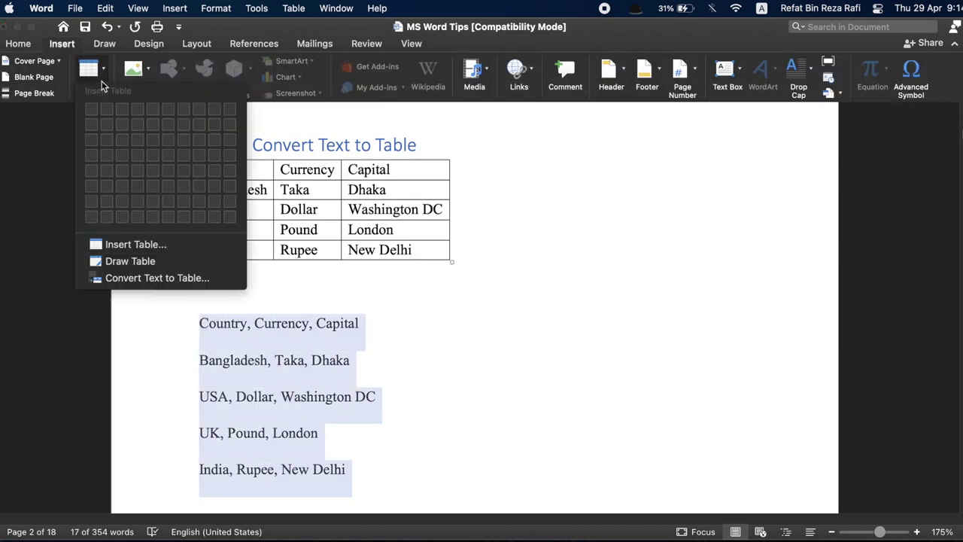
pyautogui.click(157, 279)
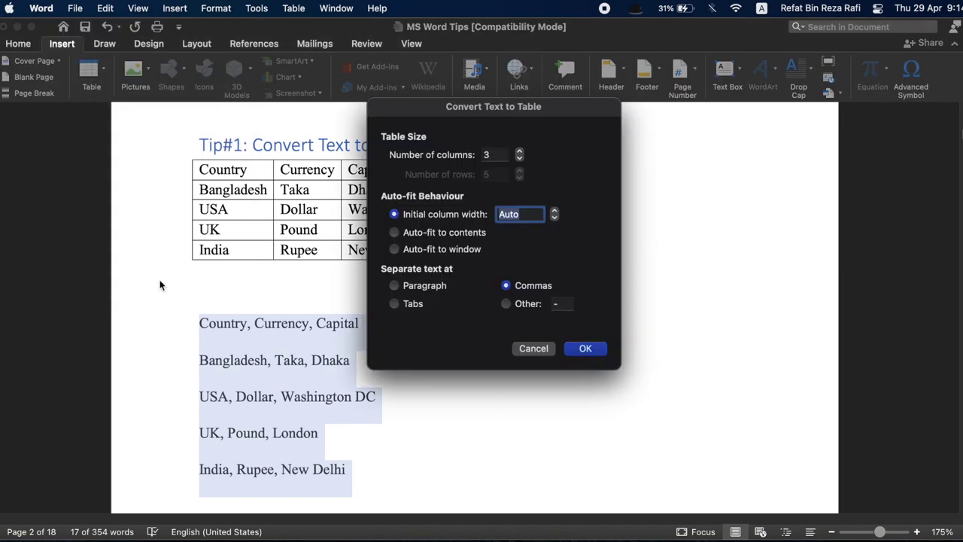
pyautogui.click(395, 233)
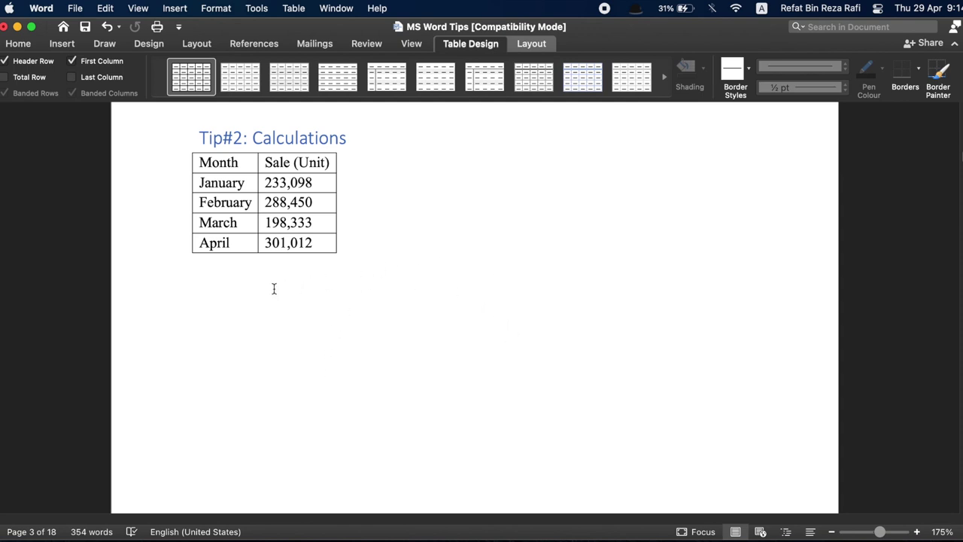
# Insert a new row below April in the sales table labelled 'Total'.
pyautogui.click(316, 242)
pyautogui.rightClick(318, 242)
pyautogui.moveTo(454, 411)
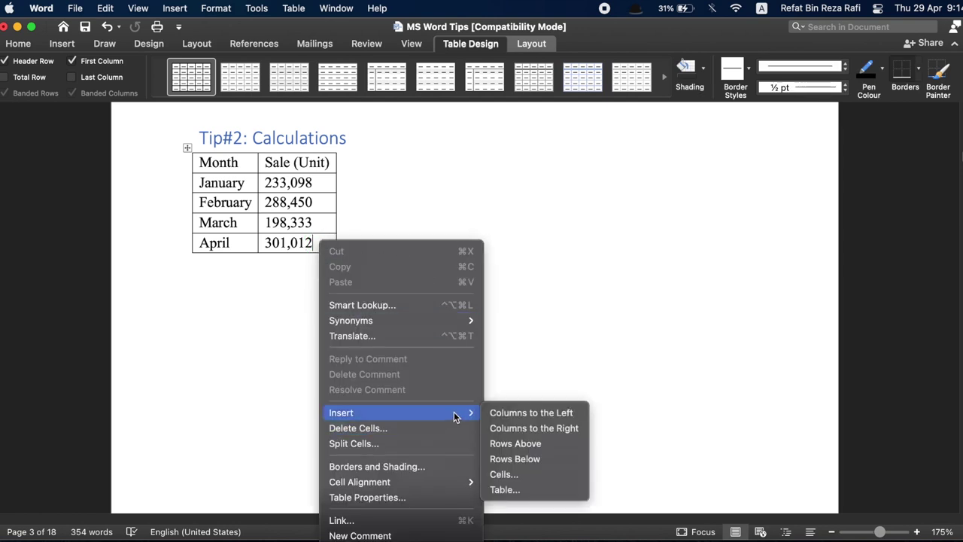
pyautogui.click(526, 459)
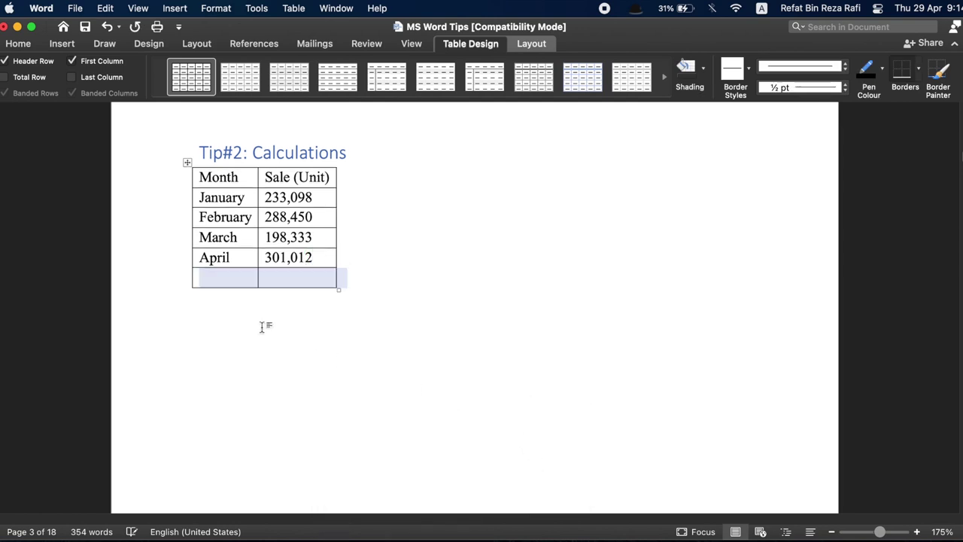
pyautogui.click(222, 276)
pyautogui.write('Total')
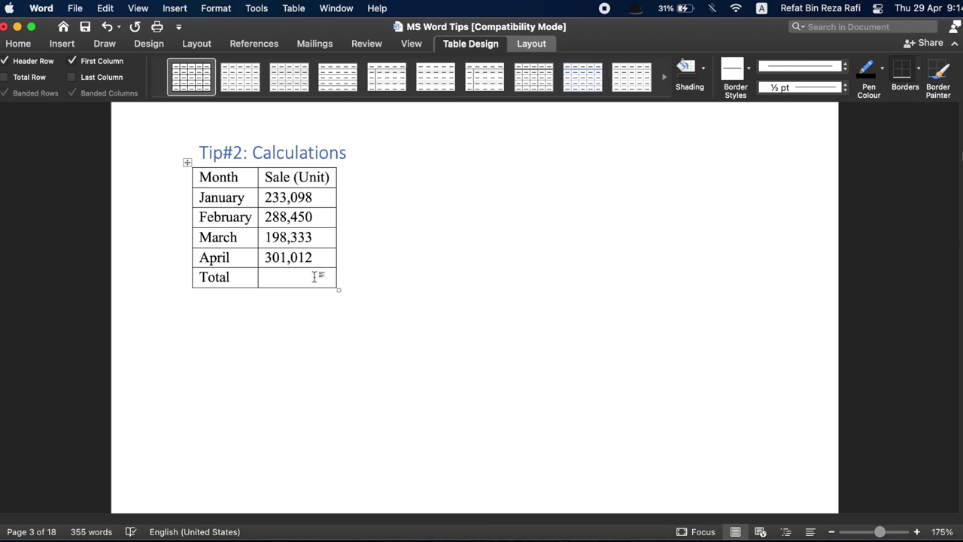
# Fill the Total sale cell with the =SUM(ABOVE) formula, giving 1,020,893.
pyautogui.click(314, 277)
pyautogui.click(538, 43)
pyautogui.click(926, 87)
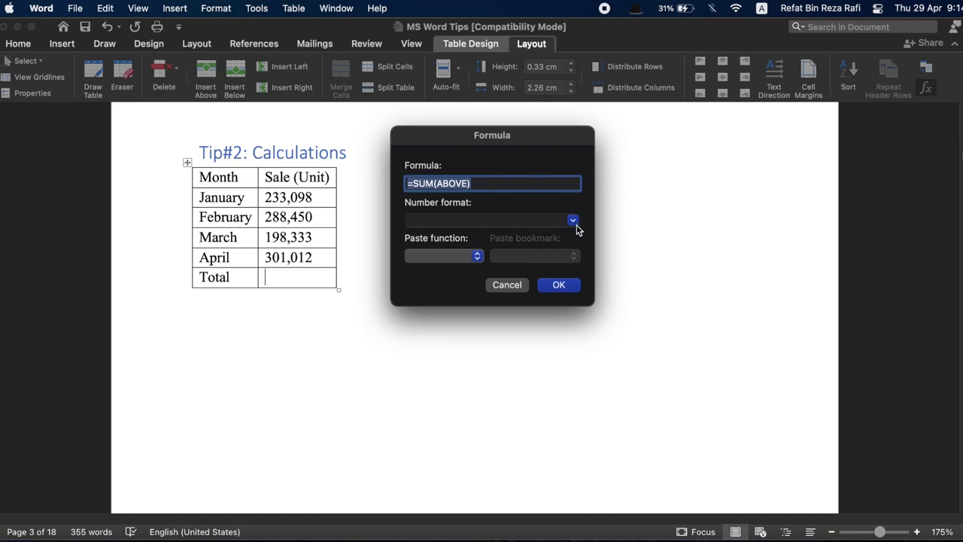
pyautogui.click(486, 183)
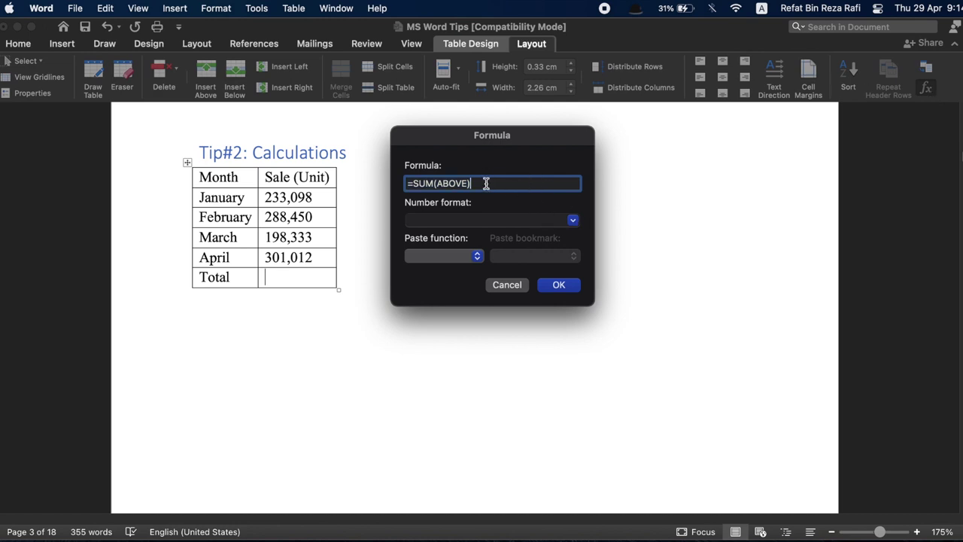
pyautogui.click(557, 285)
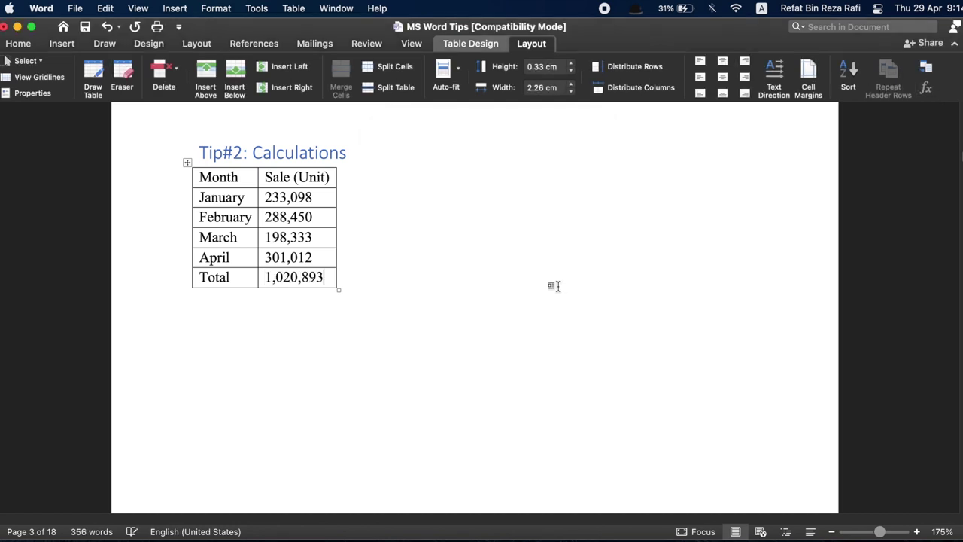
pyautogui.moveTo(325, 277); pyautogui.dragTo(267, 277)
pyautogui.click(367, 279)
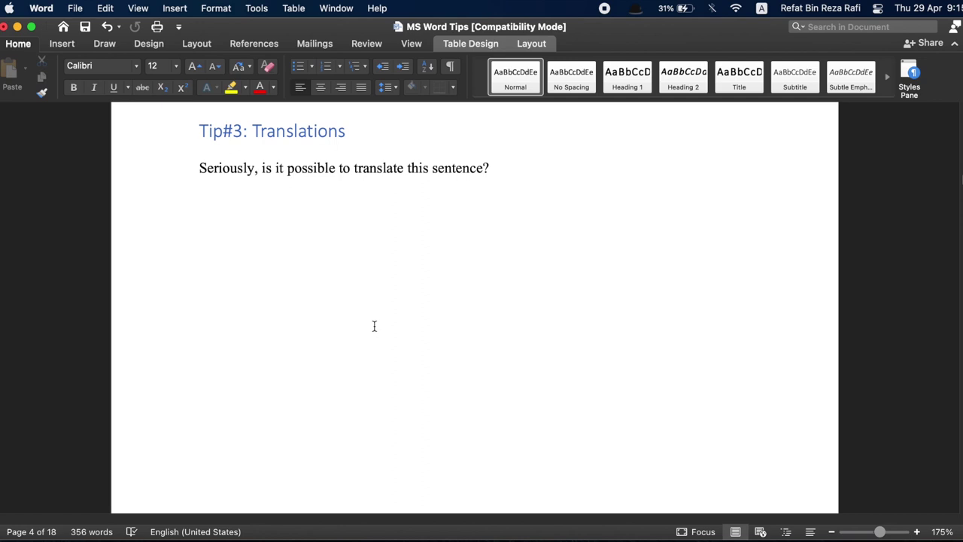
# Translate the Tip#3 sentence from English to Bangla and insert it in place.
pyautogui.tripleClick(329, 167)
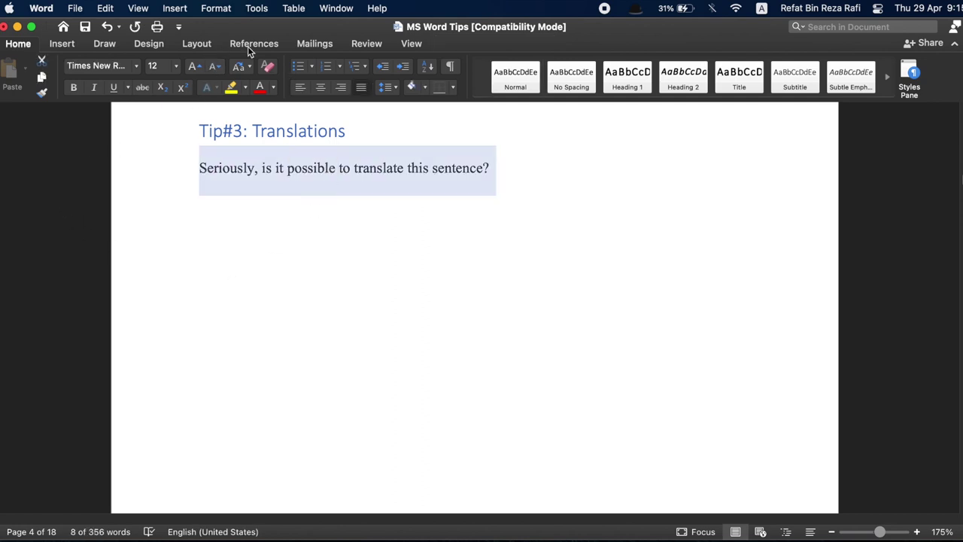
pyautogui.click(351, 43)
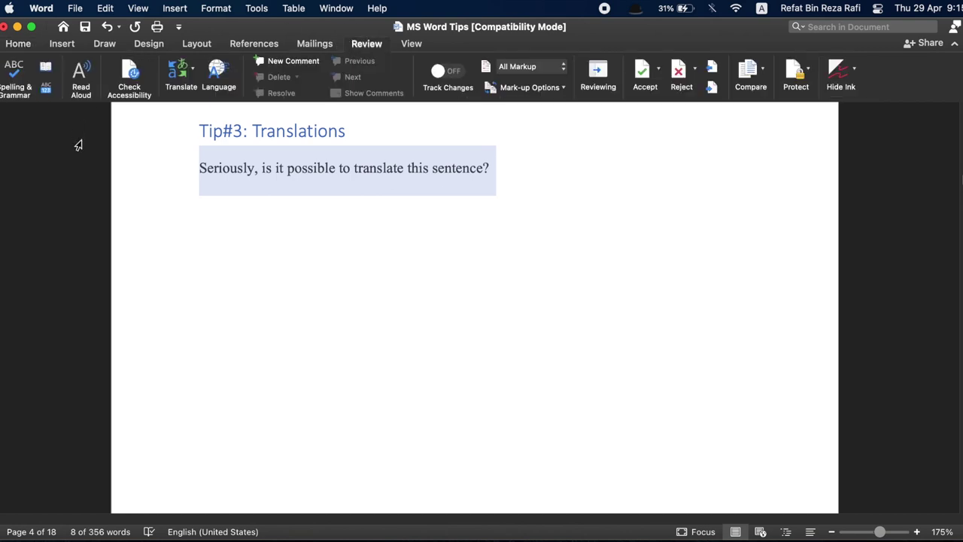
pyautogui.click(185, 79)
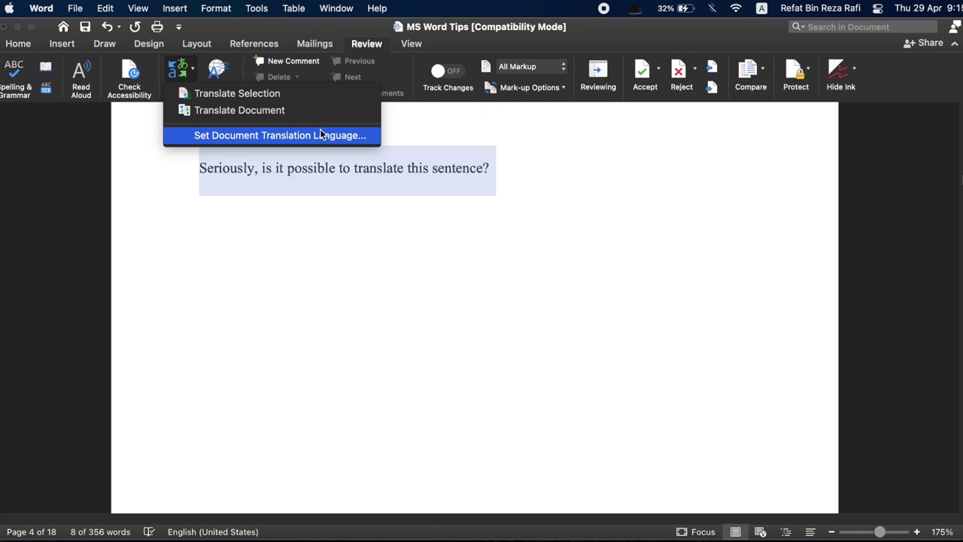
pyautogui.click(327, 94)
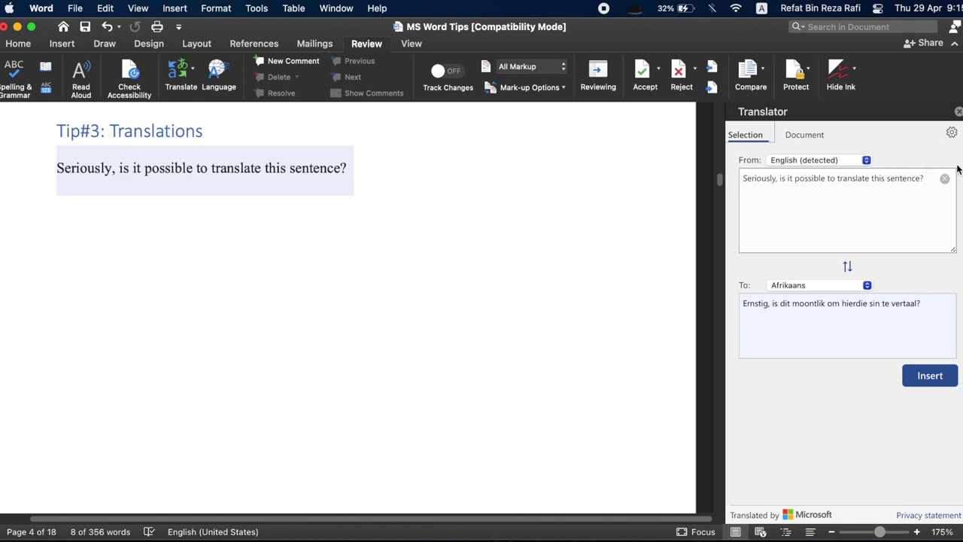
pyautogui.click(867, 161)
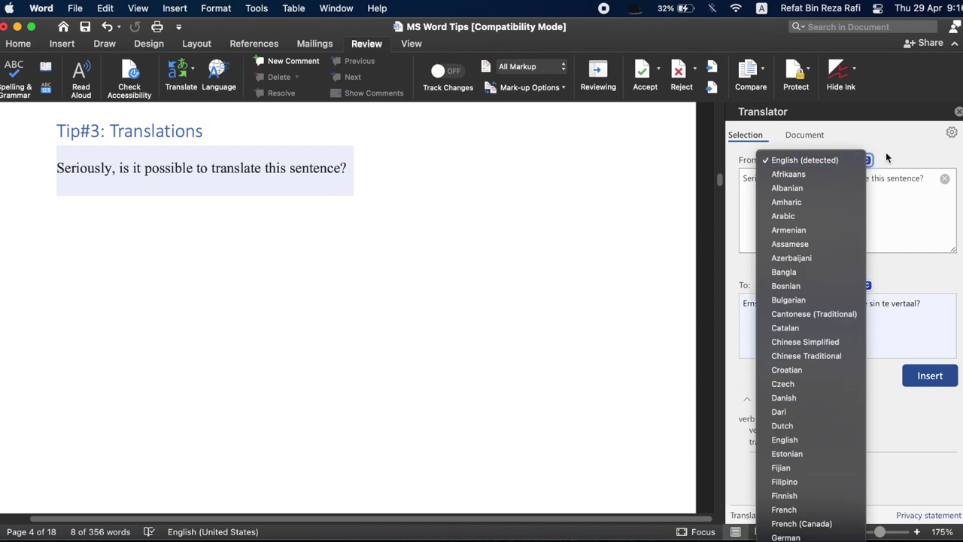
pyautogui.click(887, 158)
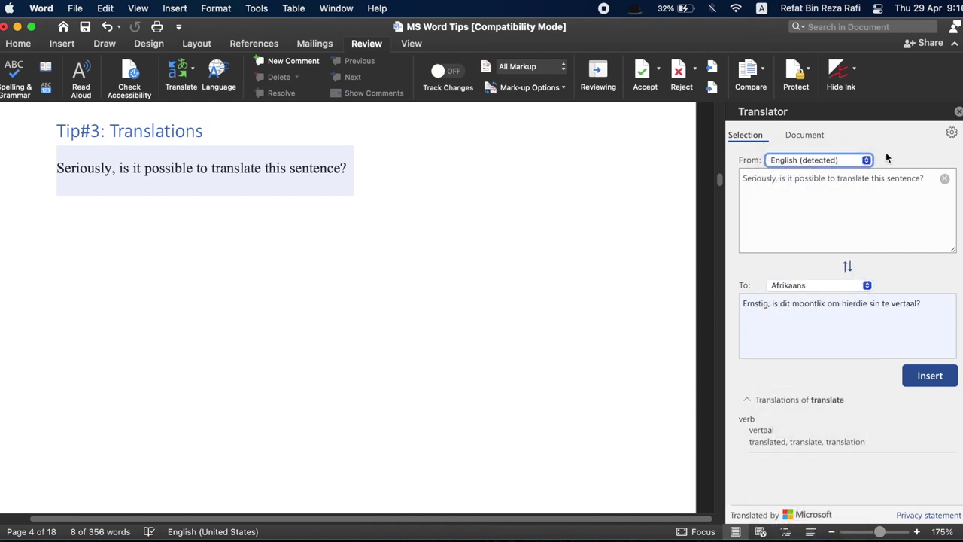
pyautogui.click(866, 284)
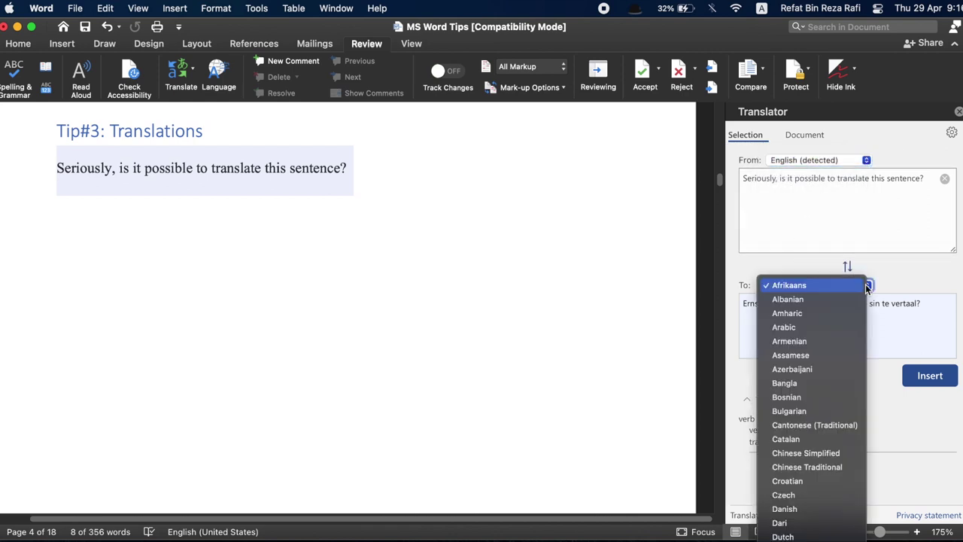
pyautogui.click(819, 387)
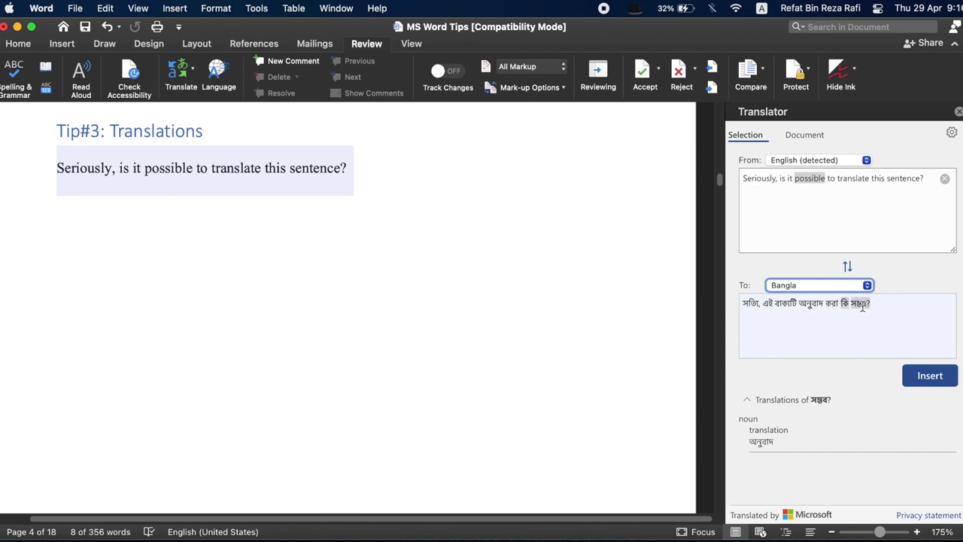
pyautogui.click(933, 379)
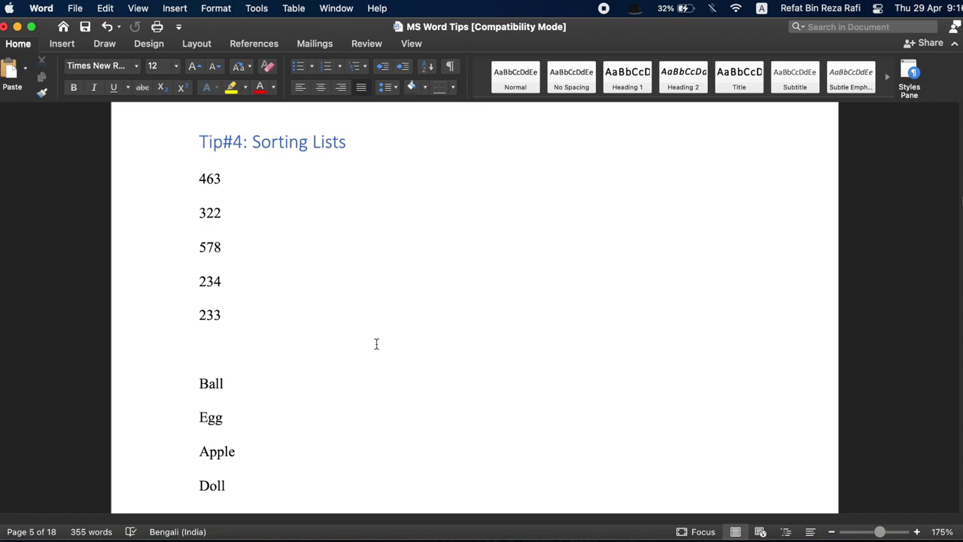
# Sort the Tip#4 number list, from 463 through 233, with the Sort dialog.
pyautogui.moveTo(197, 178); pyautogui.dragTo(245, 320)
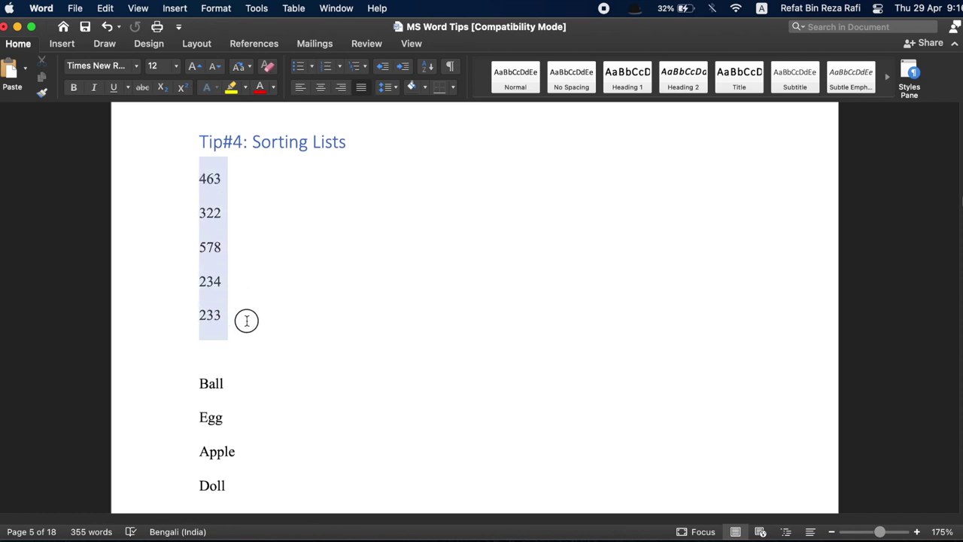
pyautogui.click(427, 68)
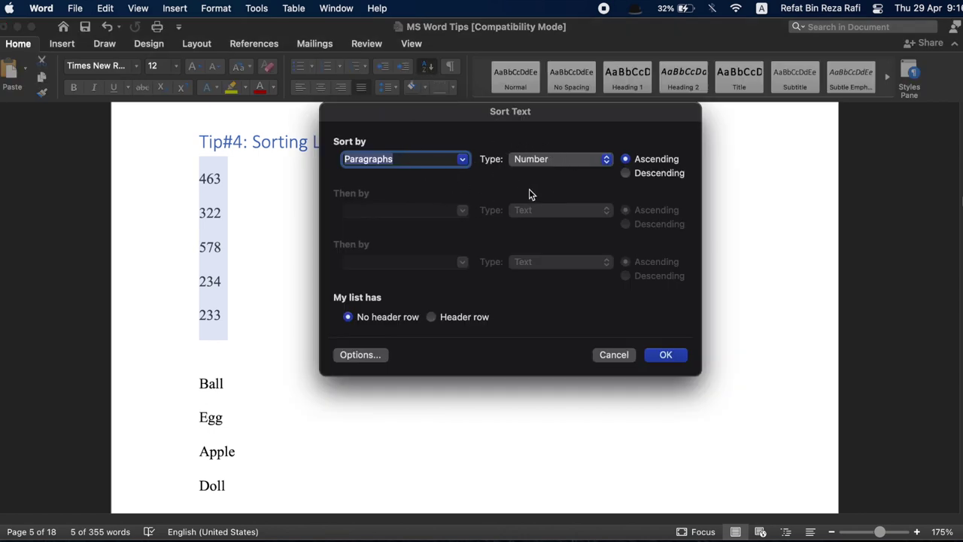
pyautogui.click(627, 174)
pyautogui.click(674, 354)
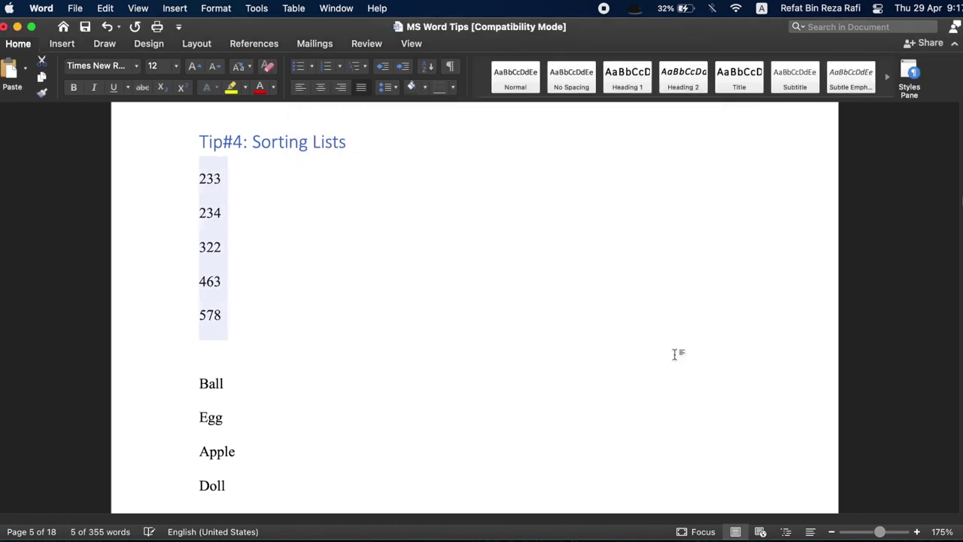
pyautogui.click(233, 239)
pyautogui.moveTo(200, 176); pyautogui.dragTo(219, 341)
pyautogui.click(245, 359)
# Sort the word list alphabetically into Apple, Ball, Cold, Doll, Egg.
pyautogui.scroll(-3, 243, 358)
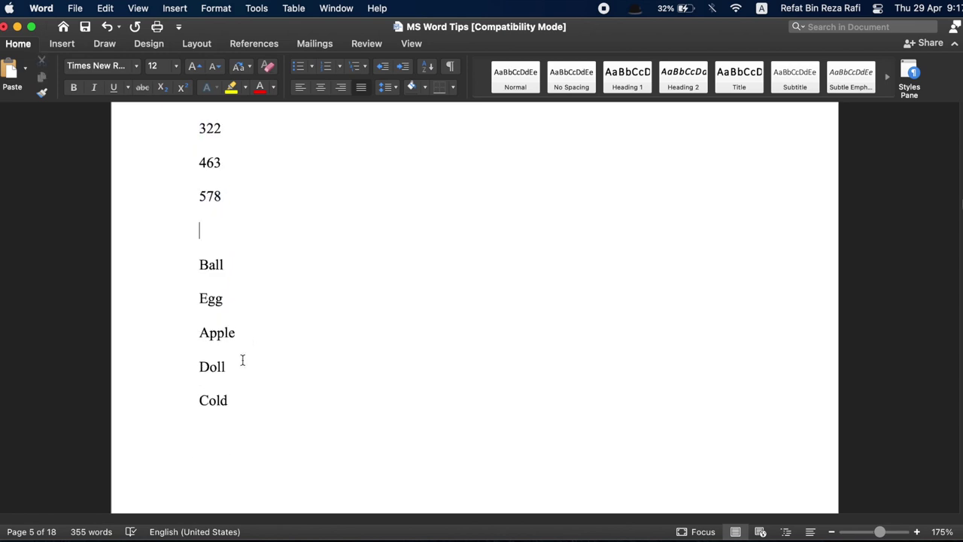
pyautogui.click(211, 271)
pyautogui.moveTo(211, 271); pyautogui.dragTo(245, 399)
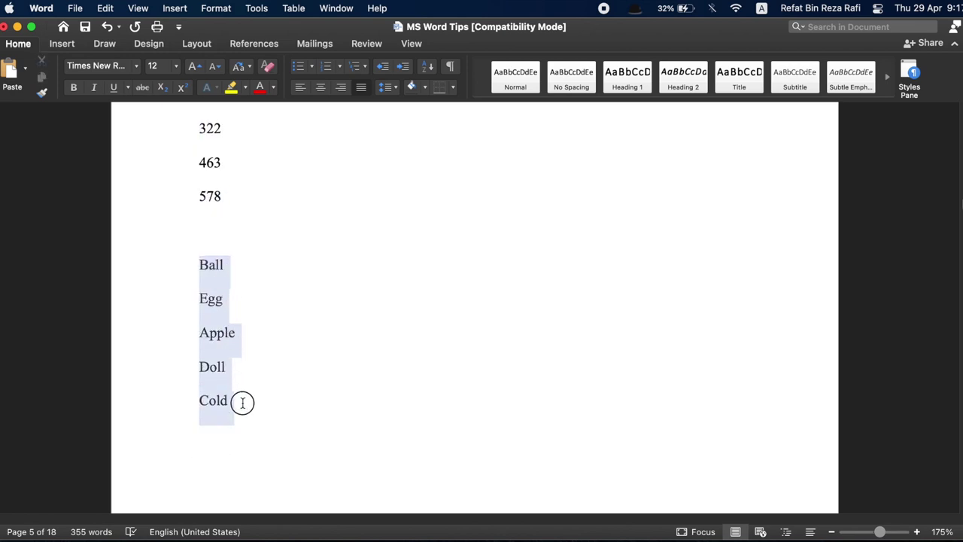
pyautogui.click(431, 68)
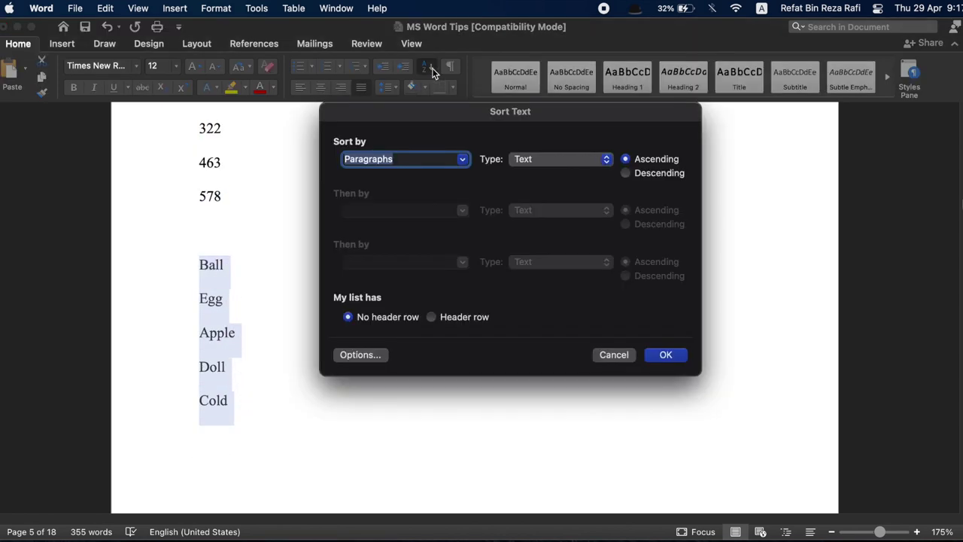
pyautogui.click(667, 357)
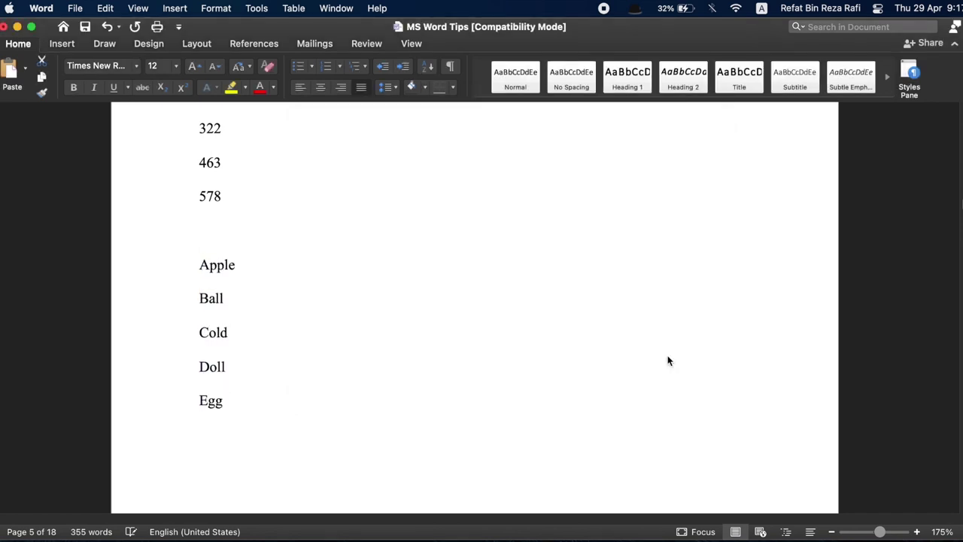
pyautogui.click(327, 421)
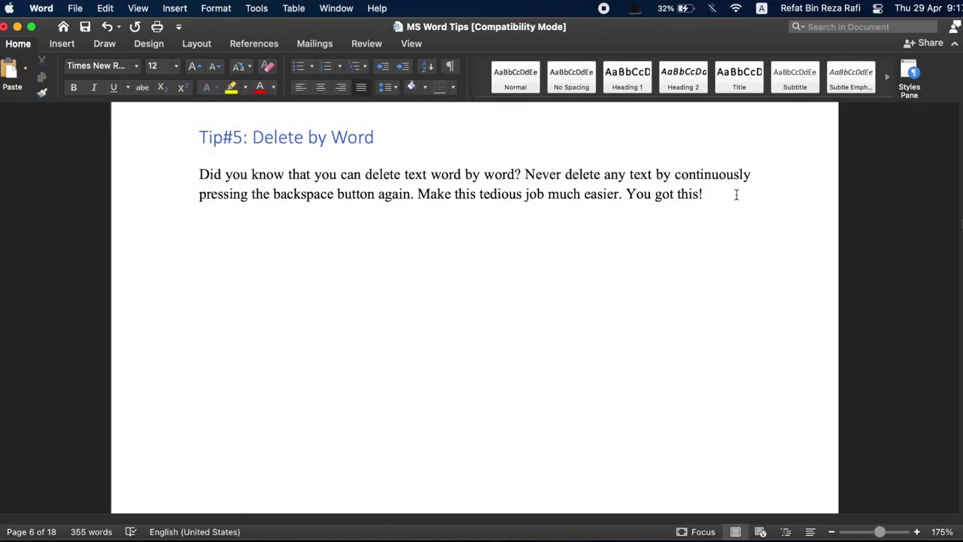
# Delete the Tip#5 paragraph's closing words, from 'easier' back to 'pressing', letter by letter then word by word.
pyautogui.press('BackSpace')
pyautogui.press('BackSpace')
pyautogui.press('BackSpace')
pyautogui.press('BackSpace')
pyautogui.press('BackSpace')
pyautogui.press('BackSpace')
pyautogui.press('BackSpace')
pyautogui.press('BackSpace')
pyautogui.press('BackSpace')
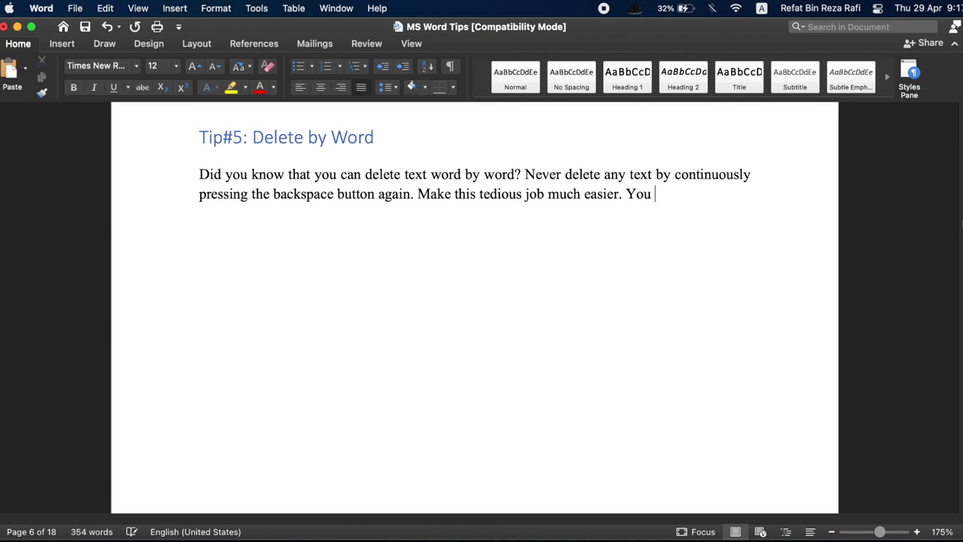
pyautogui.press('BackSpace')
pyautogui.press('BackSpace')
pyautogui.press('BackSpace')
pyautogui.press('BackSpace')
pyautogui.press('BackSpace')
pyautogui.press('BackSpace')
pyautogui.press('BackSpace')
pyautogui.press('BackSpace')
pyautogui.press('BackSpace')
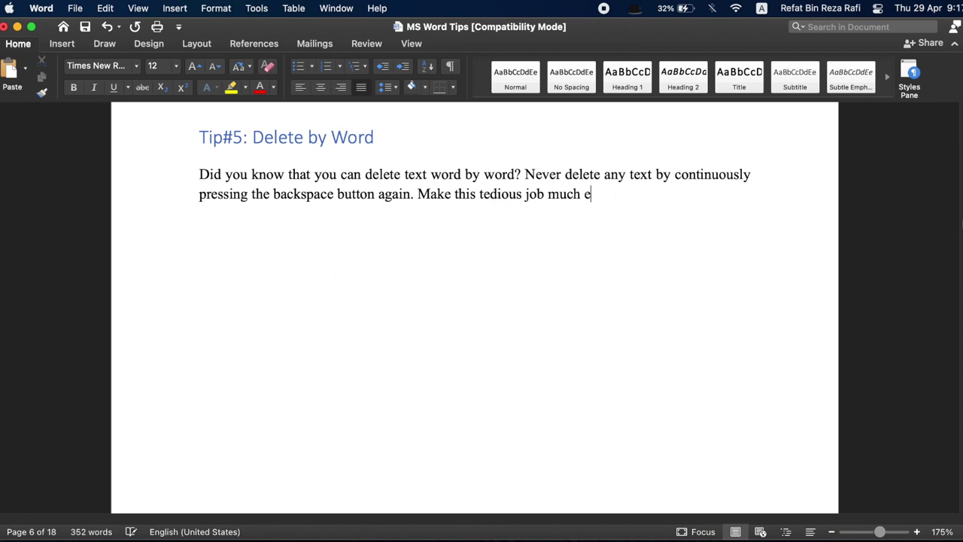
pyautogui.press('BackSpace')
pyautogui.press('BackSpace')
pyautogui.press('BackSpace')
pyautogui.press('super+BackSpace')
pyautogui.press('super+BackSpace')
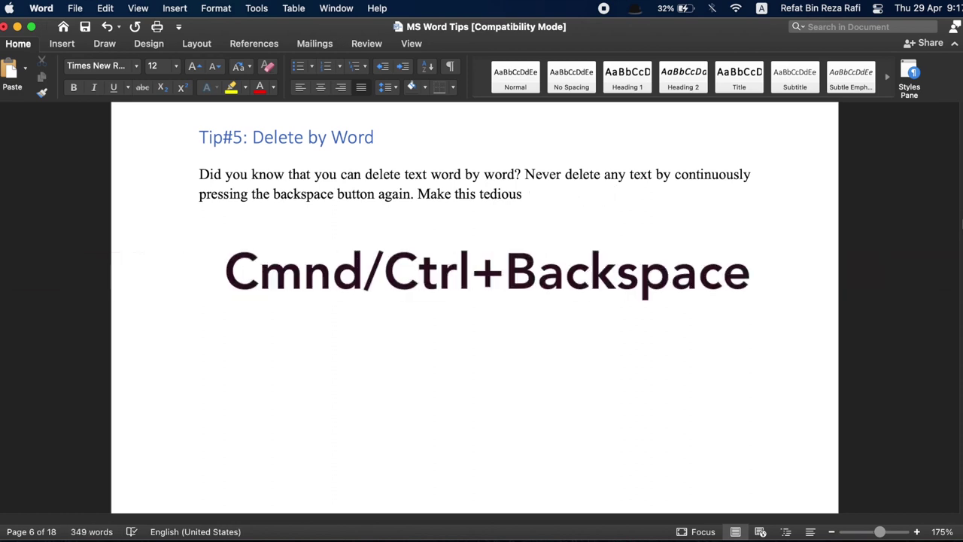
pyautogui.press('super+BackSpace')
pyautogui.press('super+BackSpace')
pyautogui.press('super+BackSpace')
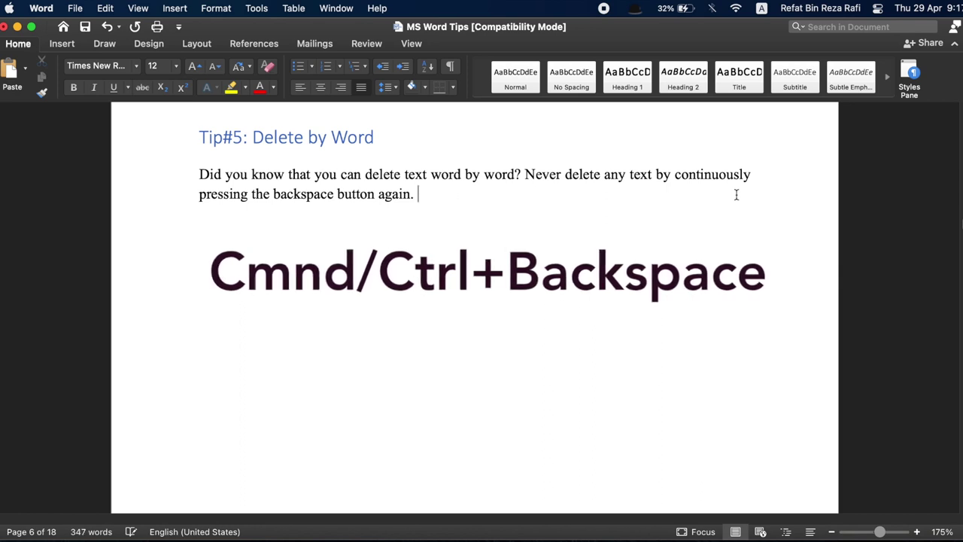
pyautogui.press('super+BackSpace')
pyautogui.press('super+BackSpace')
pyautogui.press('super+BackSpace')
pyautogui.press('super+BackSpace')
pyautogui.press('super+BackSpace')
pyautogui.press('super+BackSpace')
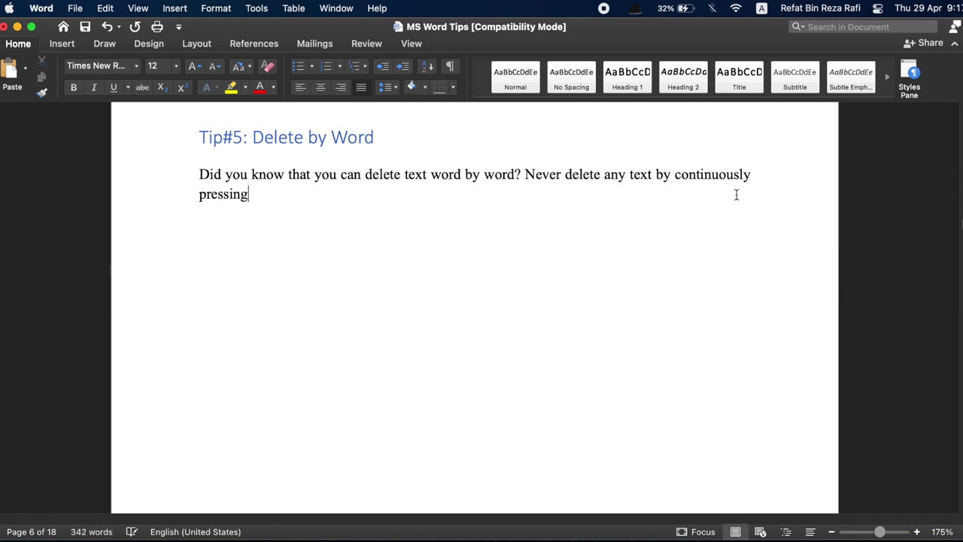
pyautogui.press('super+BackSpace')
pyautogui.press('super+BackSpace')
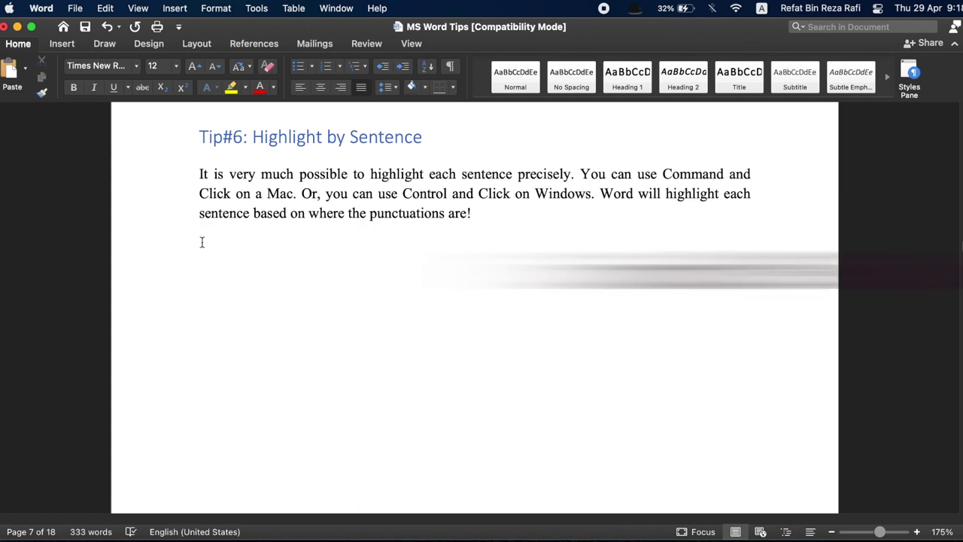
# Cmd+click each of the four Tip#6 sentences in turn to select it.
pyautogui.keyDown('super'); pyautogui.click(199, 173); pyautogui.keyUp('super')
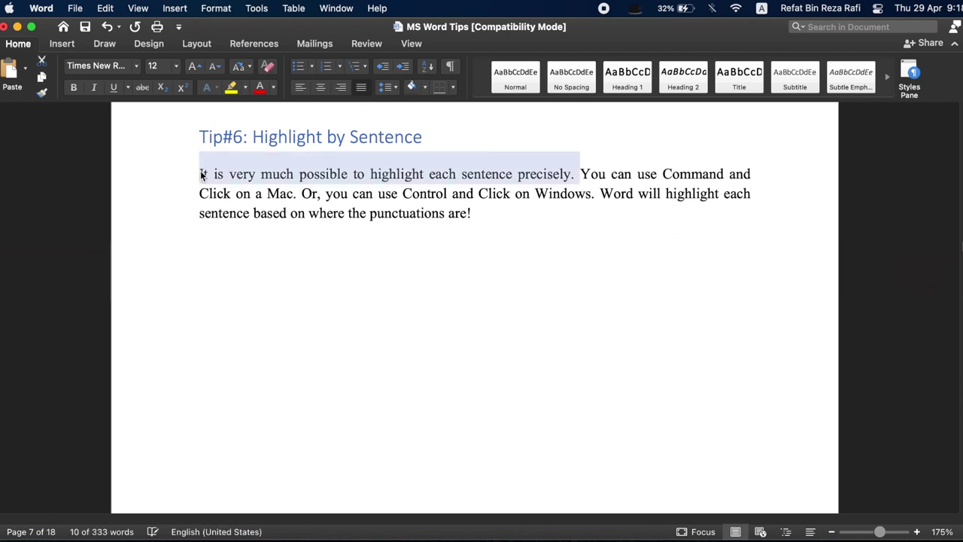
pyautogui.keyDown('super'); pyautogui.click(584, 173); pyautogui.keyUp('super')
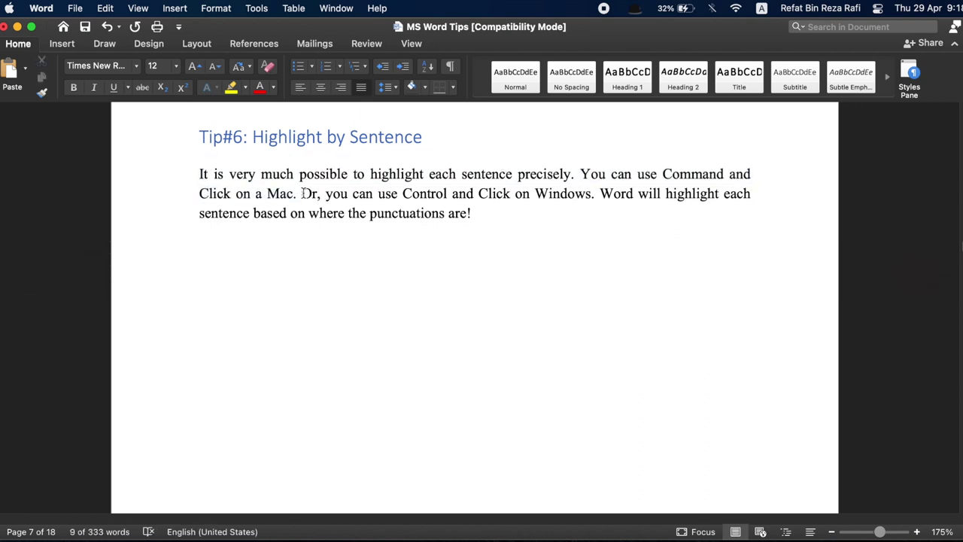
pyautogui.keyDown('super'); pyautogui.click(308, 192); pyautogui.keyUp('super')
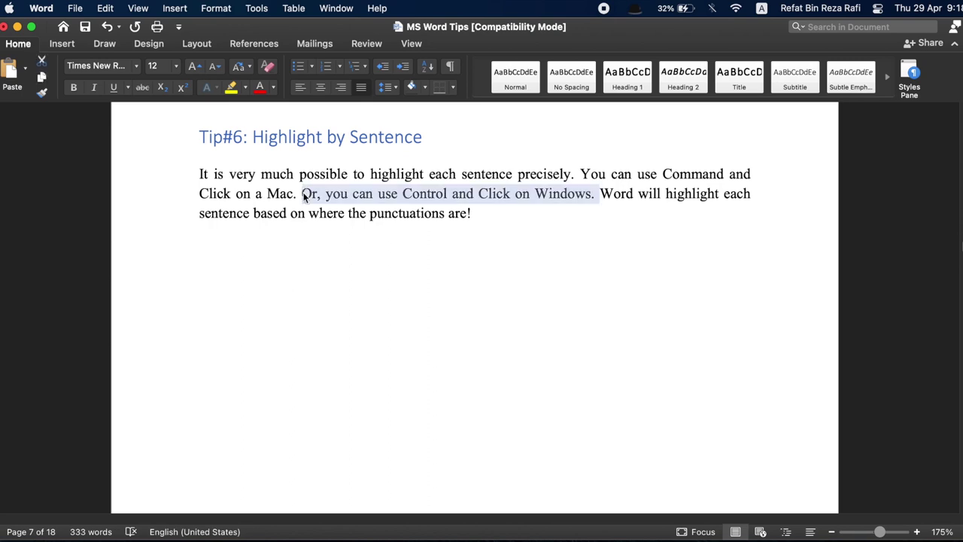
pyautogui.keyDown('super'); pyautogui.click(604, 193); pyautogui.keyUp('super')
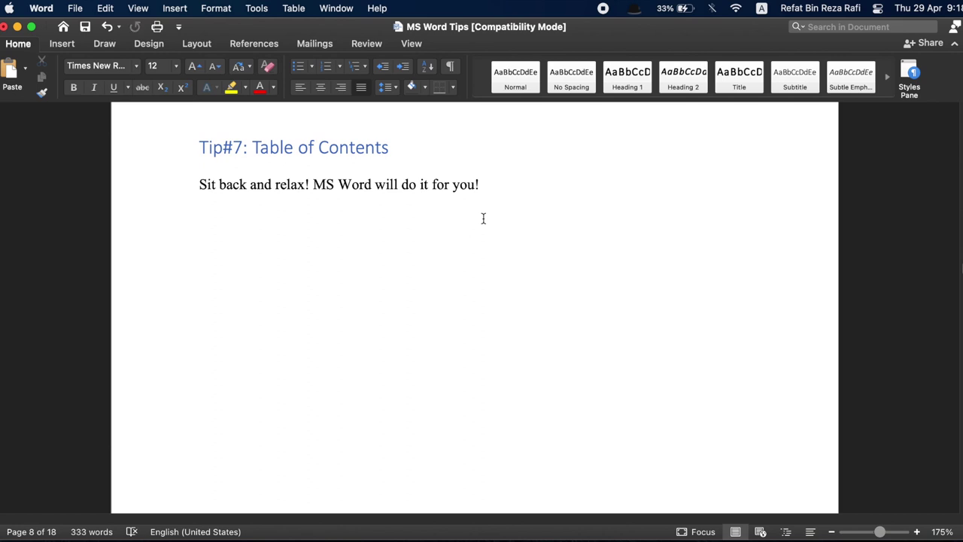
# Undo back to the blank first page and insert a Formal table of contents listing Tip#1–Tip#16.
pyautogui.press('super+z')
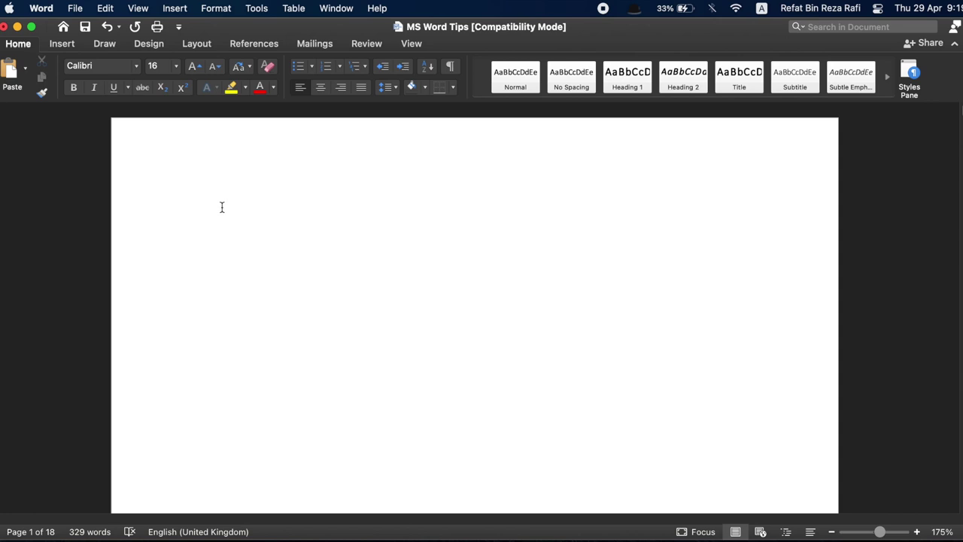
pyautogui.click(254, 44)
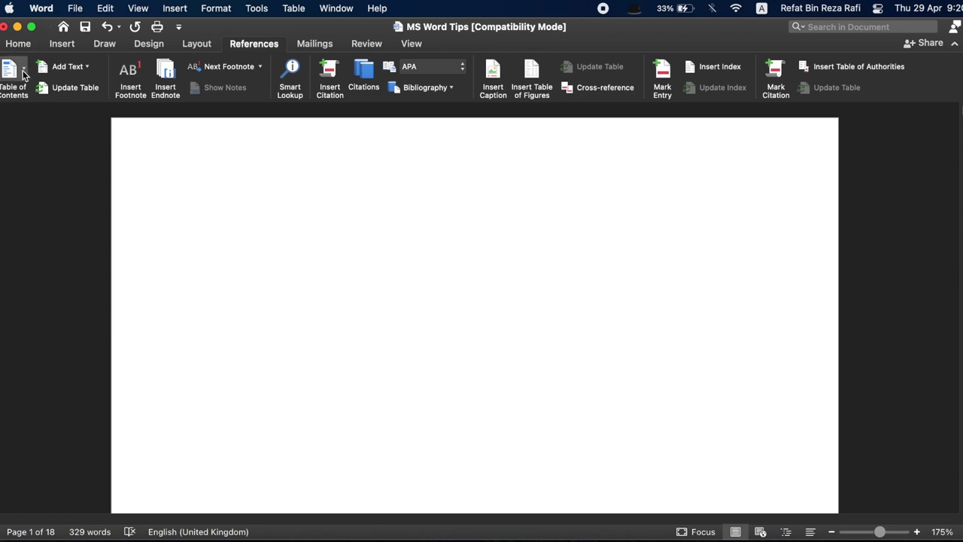
pyautogui.click(23, 73)
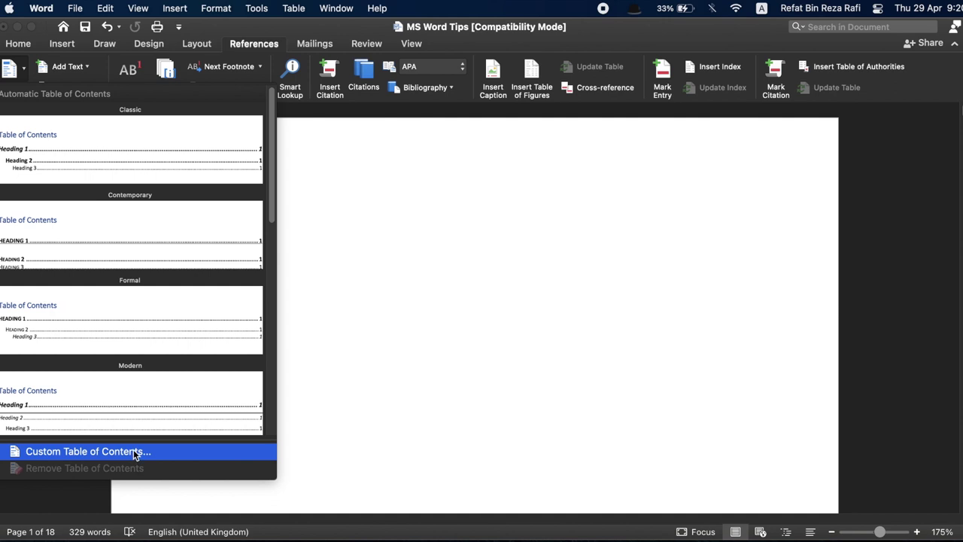
pyautogui.click(179, 299)
pyautogui.scroll(10, 284, 235)
pyautogui.scroll(-1, 286, 239)
pyautogui.scroll(1, 286, 239)
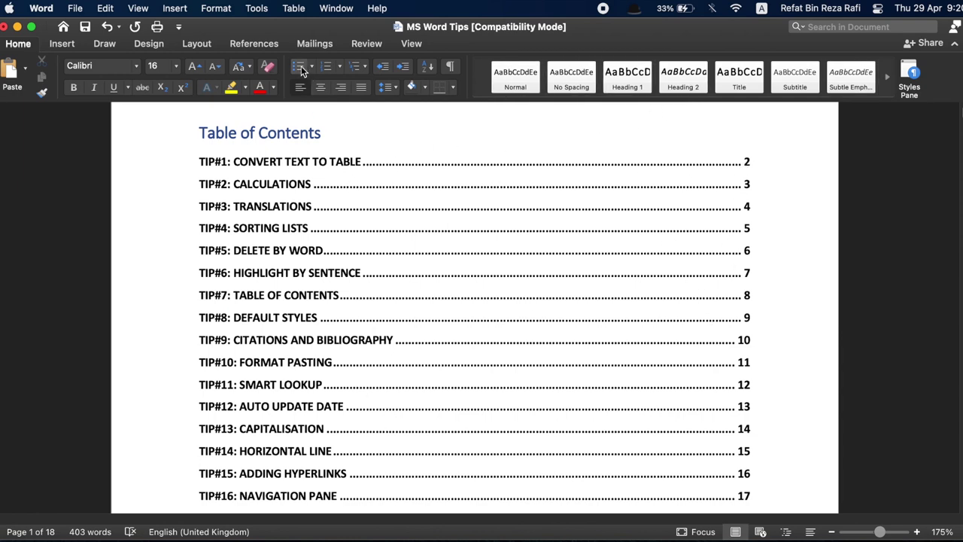
pyautogui.click(262, 46)
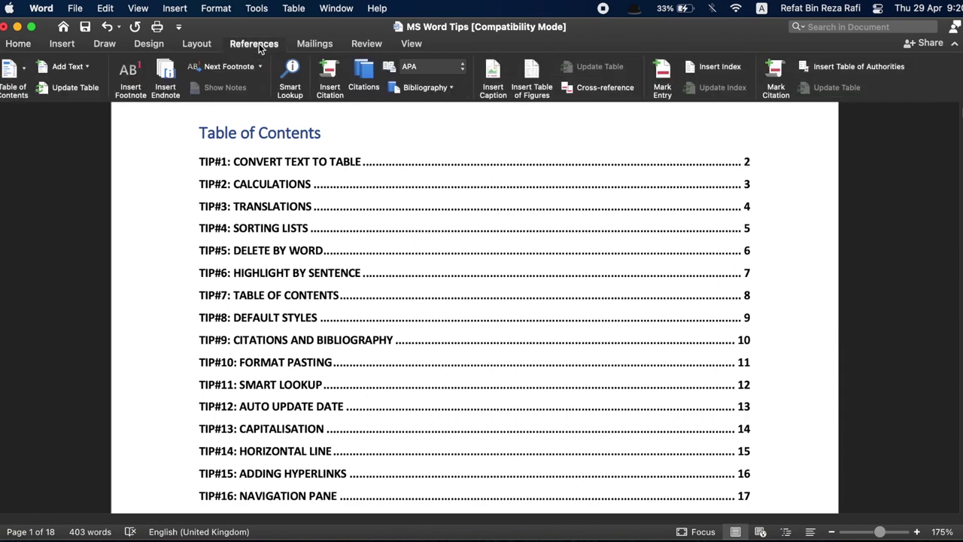
pyautogui.click(78, 93)
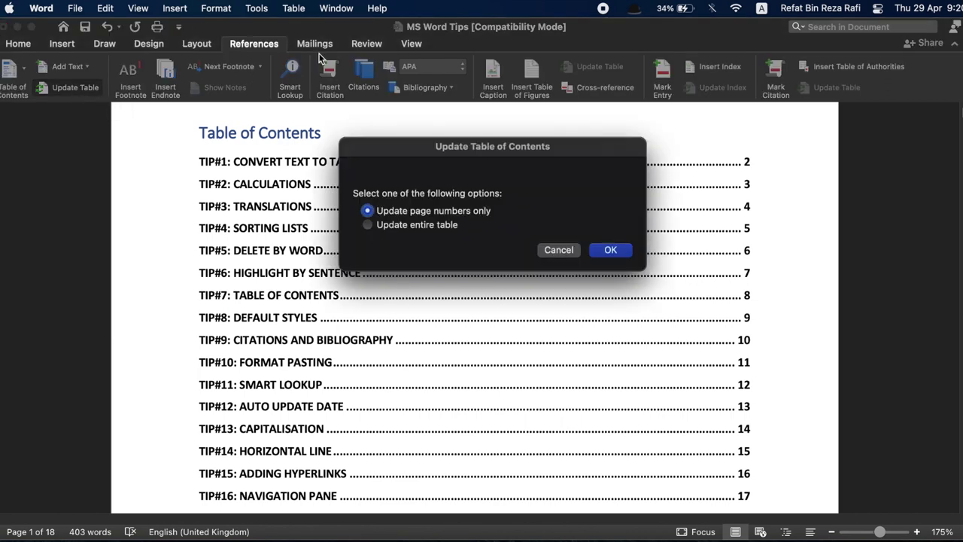
pyautogui.click(367, 225)
pyautogui.click(367, 211)
pyautogui.click(367, 225)
pyautogui.click(367, 211)
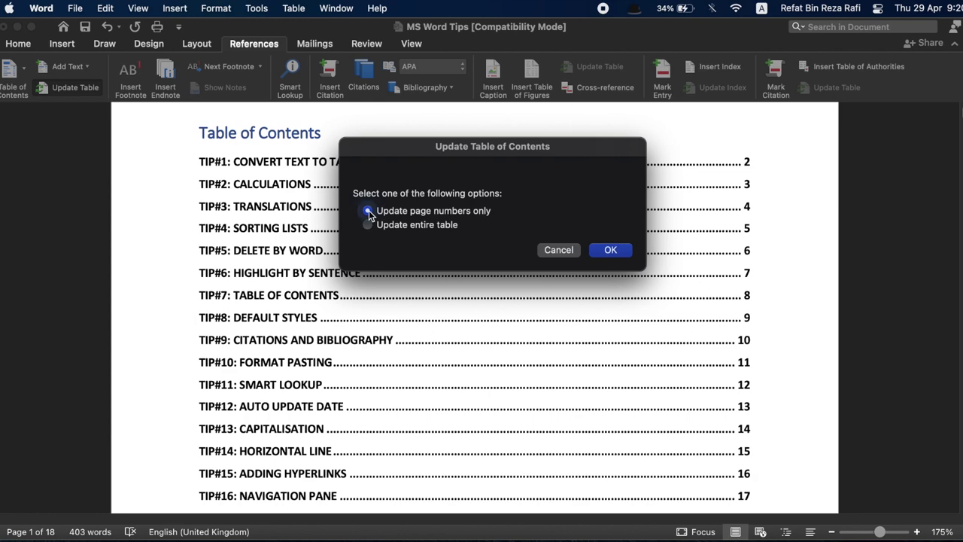
pyautogui.click(610, 250)
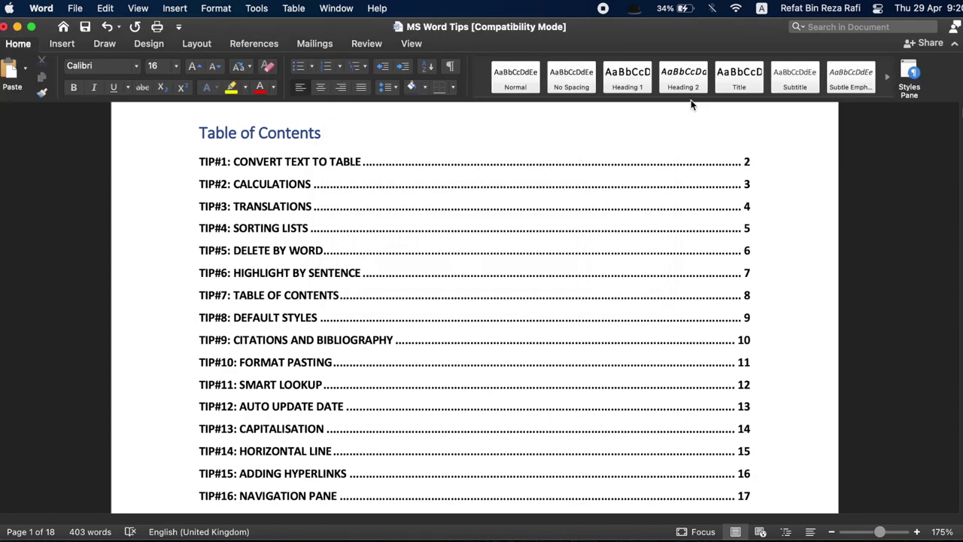
# Expand the Styles gallery and preview Verdana in the font list, keeping Tip#8's font unchanged.
pyautogui.click(689, 99)
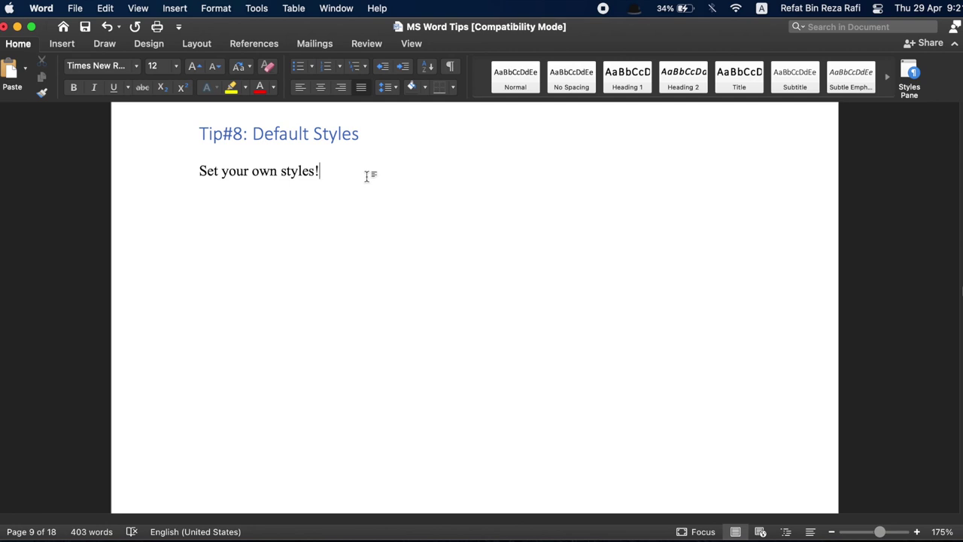
pyautogui.click(138, 66)
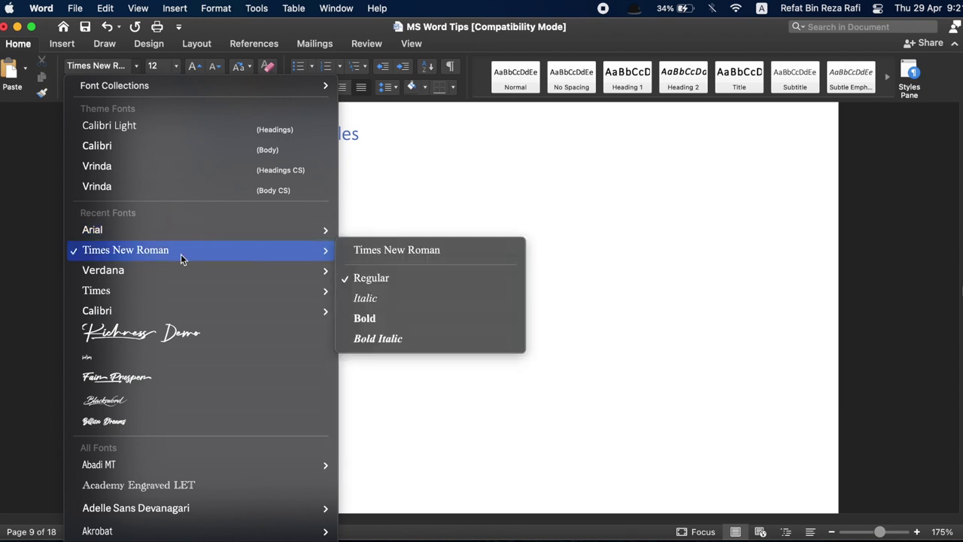
pyautogui.moveTo(189, 275)
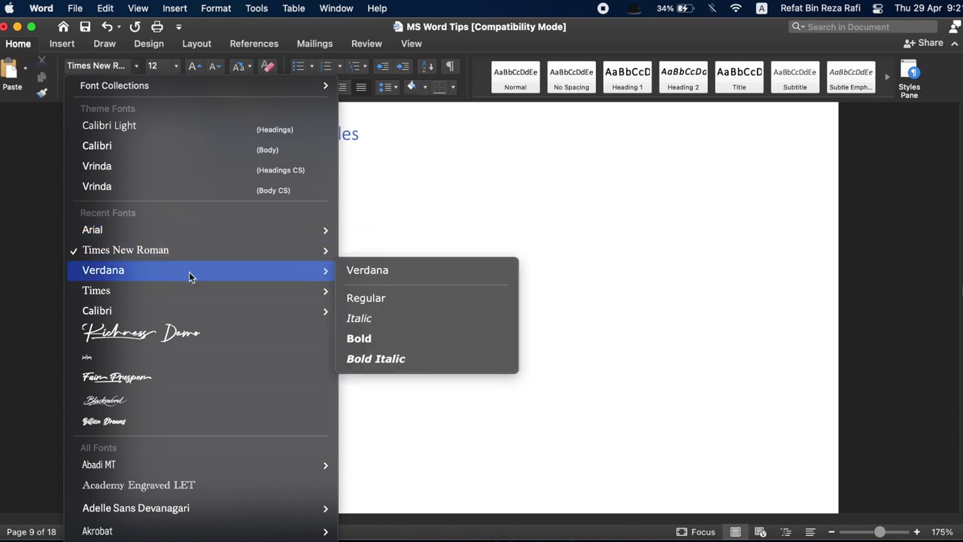
pyautogui.click(442, 219)
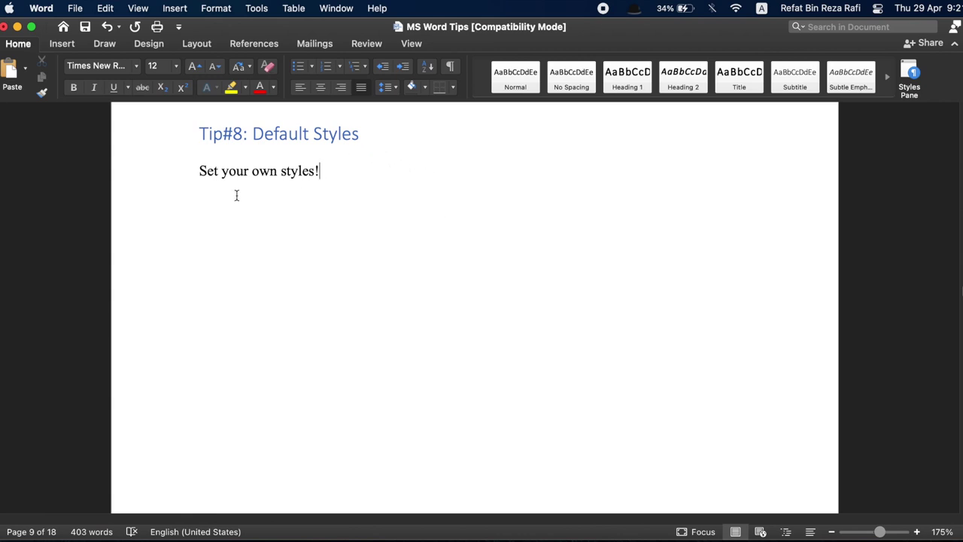
# Confirm Times New Roman, Regular, 12 pt in the Font dialog.
pyautogui.click(221, 9)
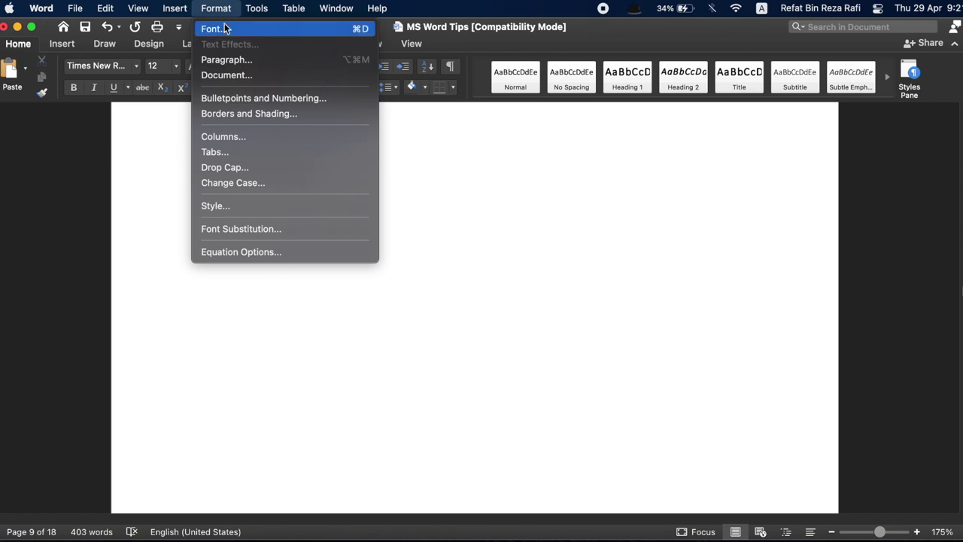
pyautogui.click(225, 31)
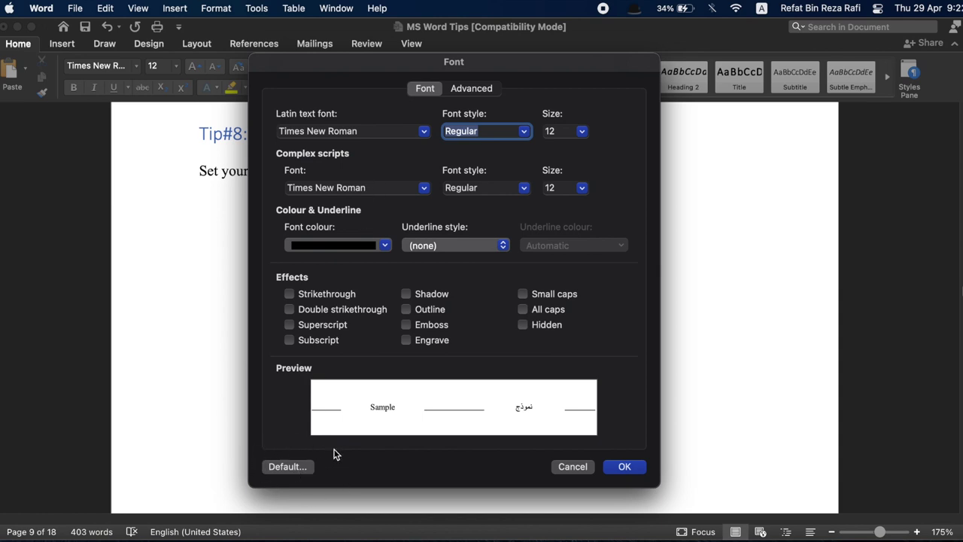
pyautogui.click(625, 467)
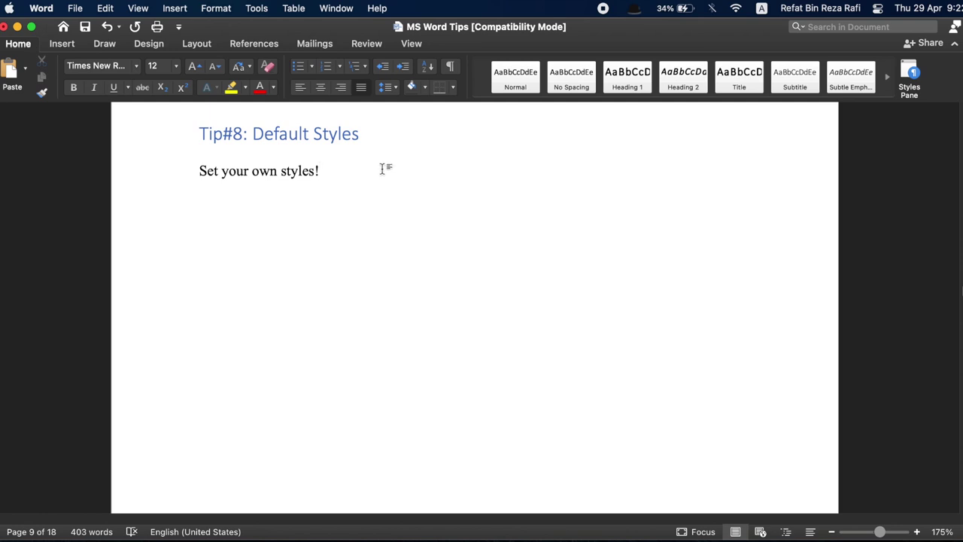
pyautogui.click(910, 72)
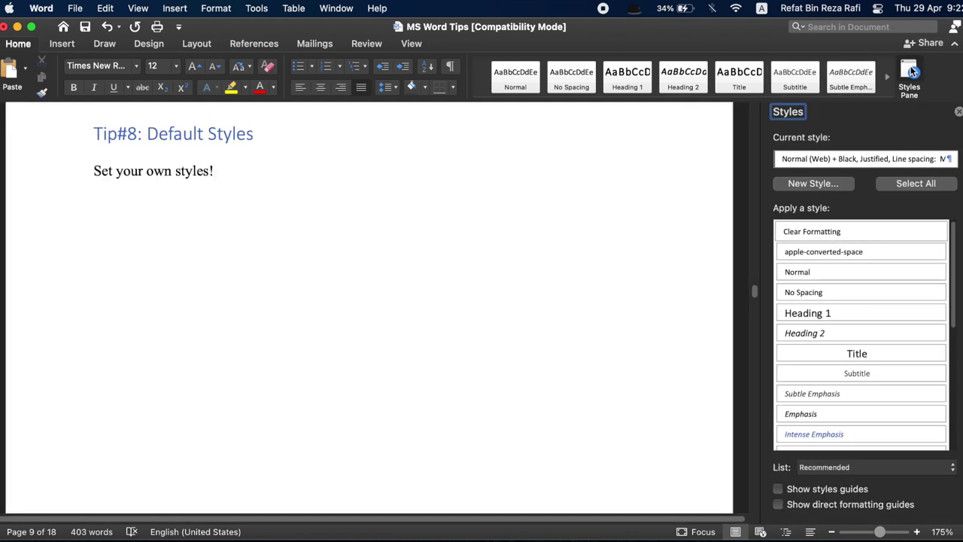
pyautogui.click(813, 184)
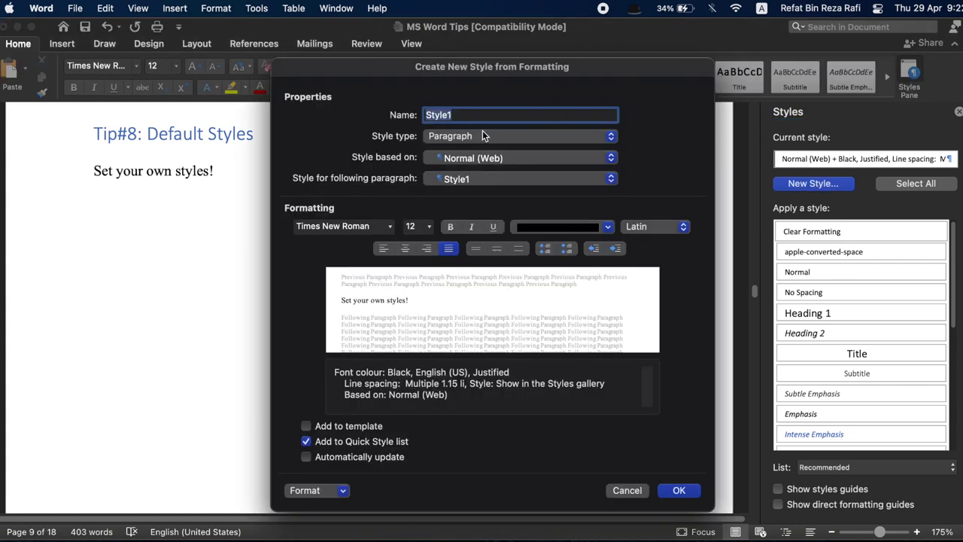
pyautogui.click(629, 490)
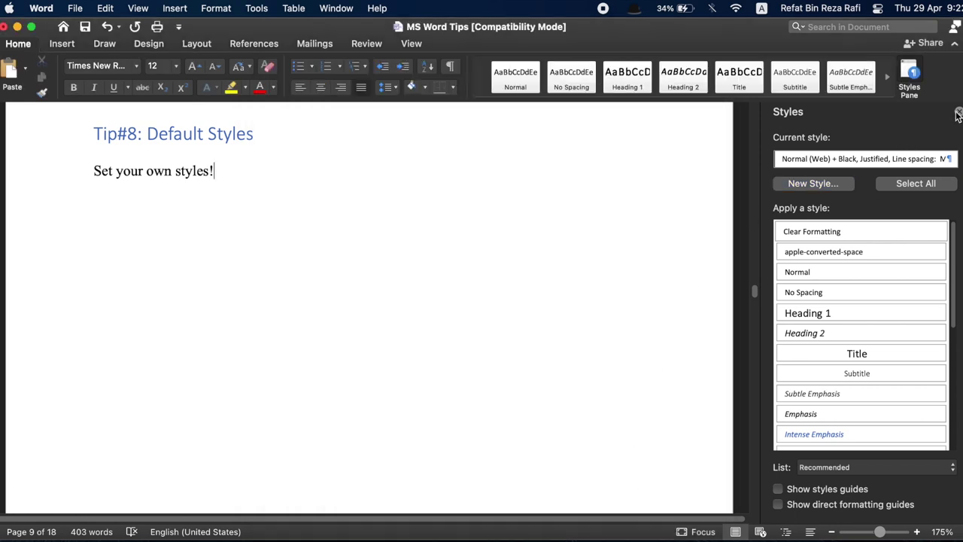
pyautogui.click(957, 112)
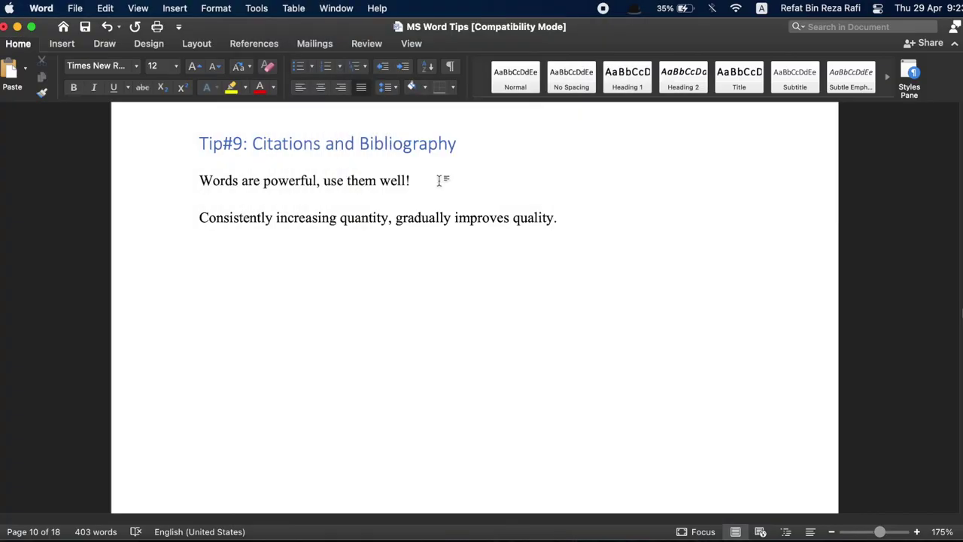
# After 'Words are powerful, use them well!', start a new citation source of type Article in a journal.
pyautogui.click(575, 222)
pyautogui.click(437, 172)
pyautogui.click(569, 228)
pyautogui.click(444, 173)
pyautogui.click(255, 44)
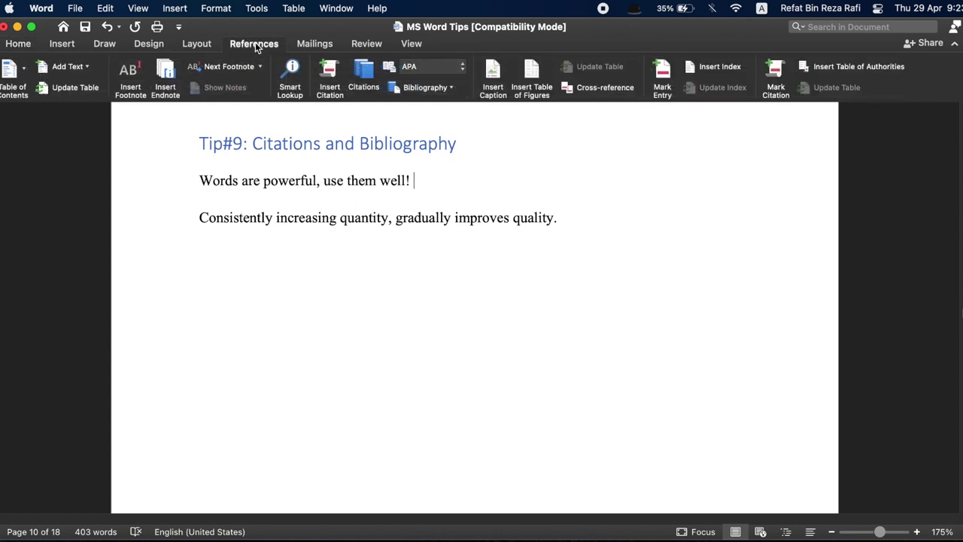
pyautogui.click(337, 72)
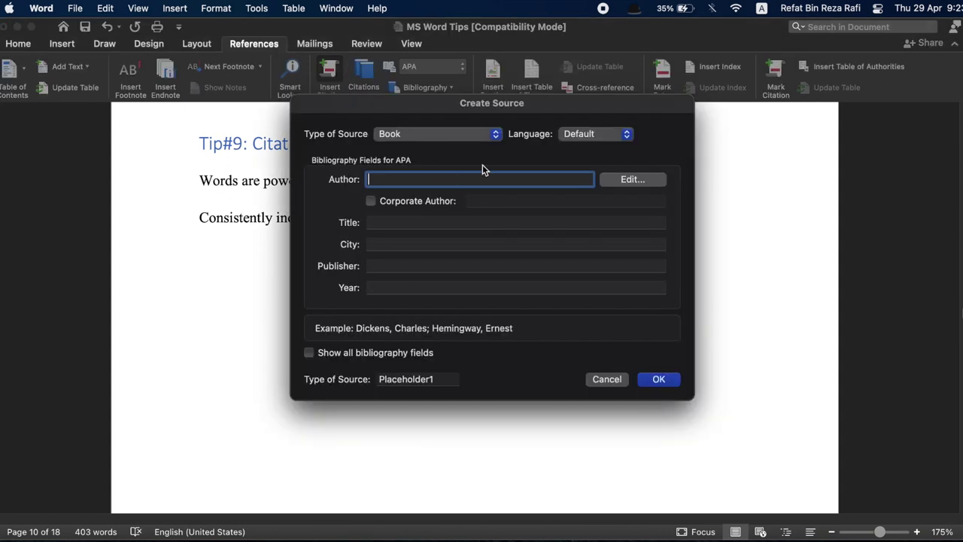
pyautogui.click(496, 134)
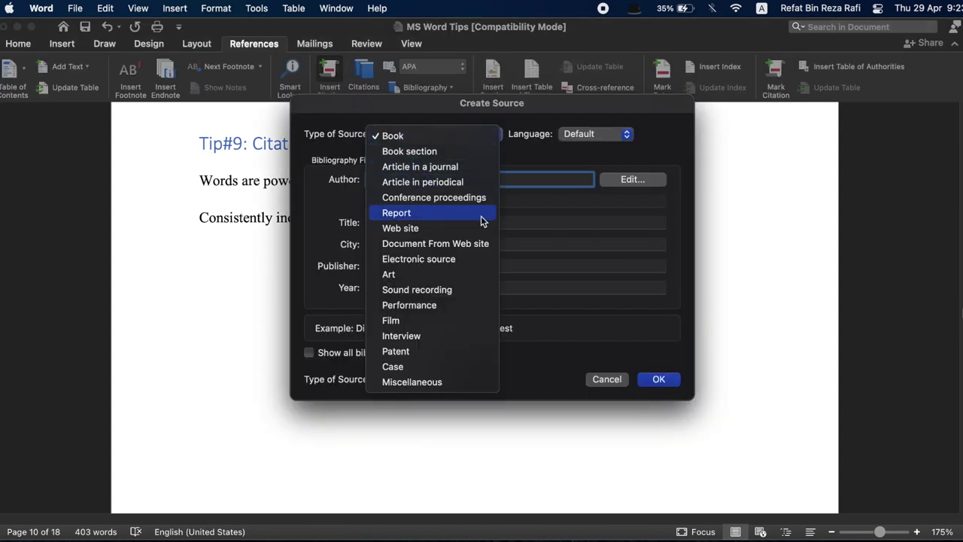
pyautogui.click(475, 167)
# Enter the author's name, 'Everything is possible', 'Story of a YouTuber', 2021, pages 7-13, and insert the citation.
pyautogui.write('Refat Rafi')
pyautogui.click(471, 221)
pyautogui.write('Everything is possible')
pyautogui.click(460, 244)
pyautogui.write('Story of ')
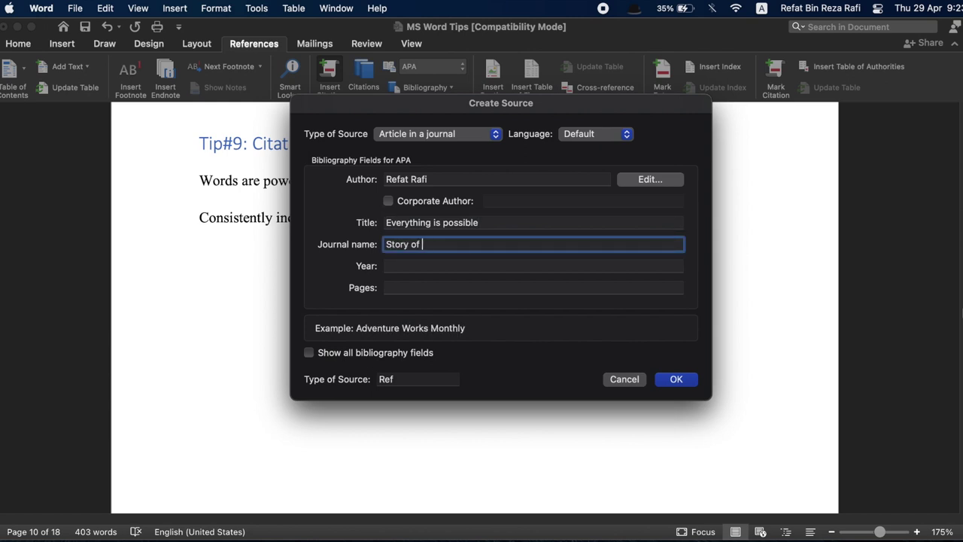
pyautogui.write('a YouTuber')
pyautogui.click(461, 265)
pyautogui.write('2021')
pyautogui.click(475, 285)
pyautogui.write('7-13')
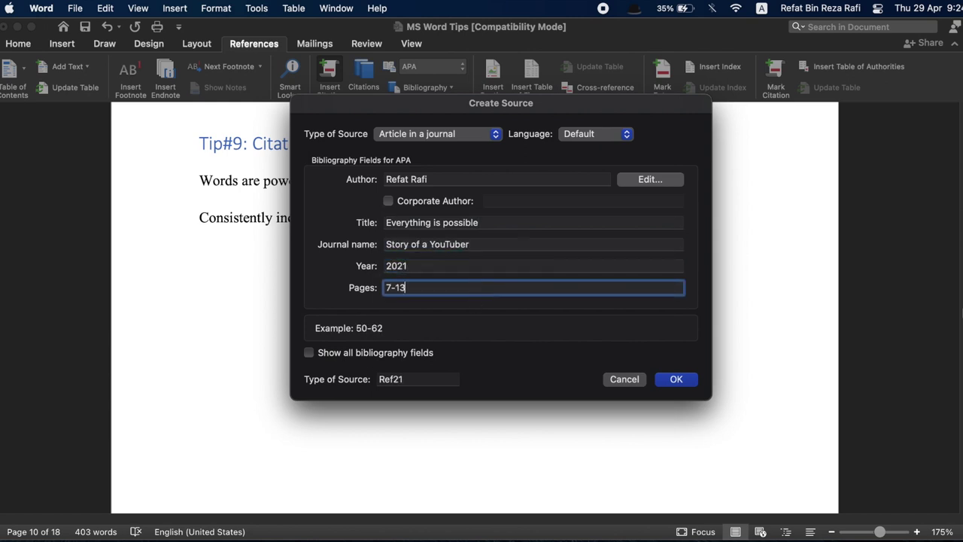
pyautogui.click(678, 380)
pyautogui.click(462, 181)
pyautogui.click(532, 184)
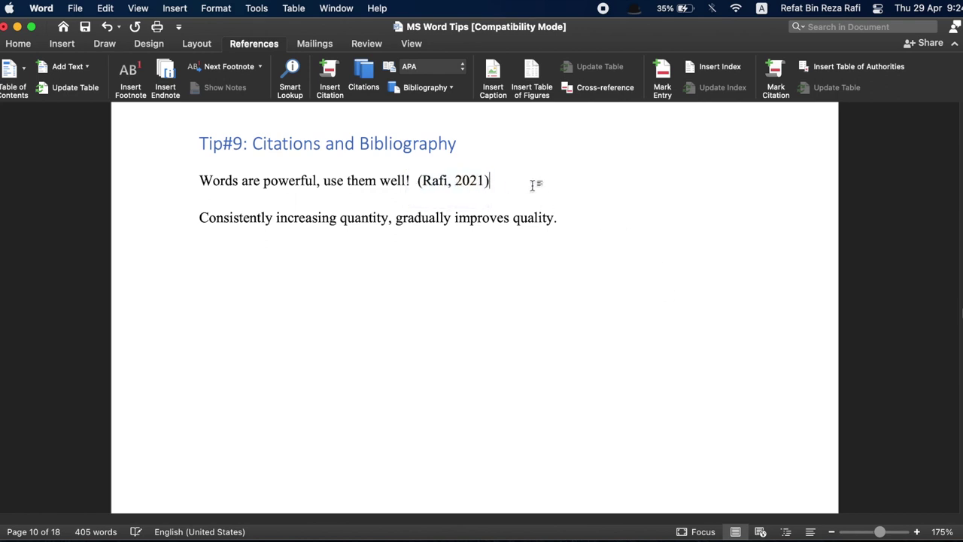
# Insert the saved 2021 journal citation after 'gradually improves quality.' and add an empty paragraph below.
pyautogui.click(588, 214)
pyautogui.click(364, 78)
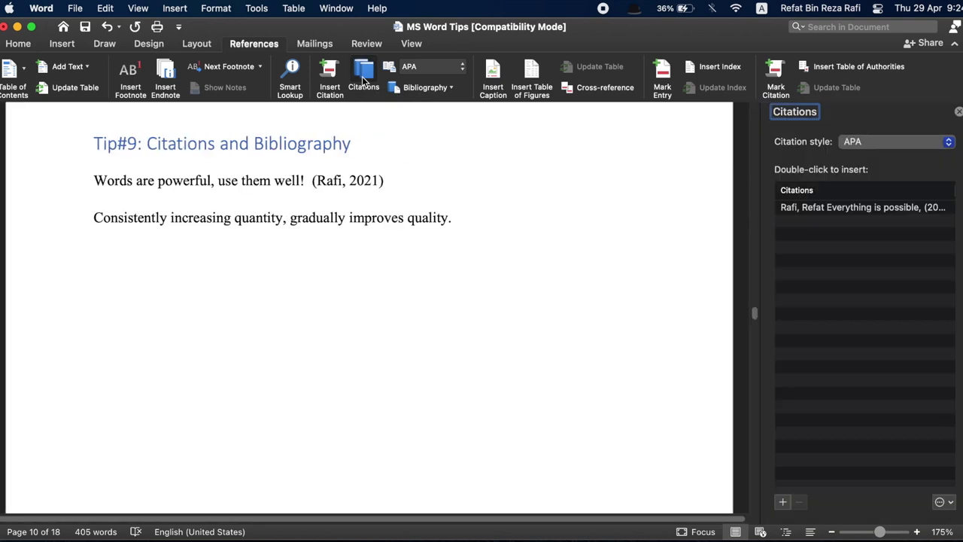
pyautogui.doubleClick(817, 206)
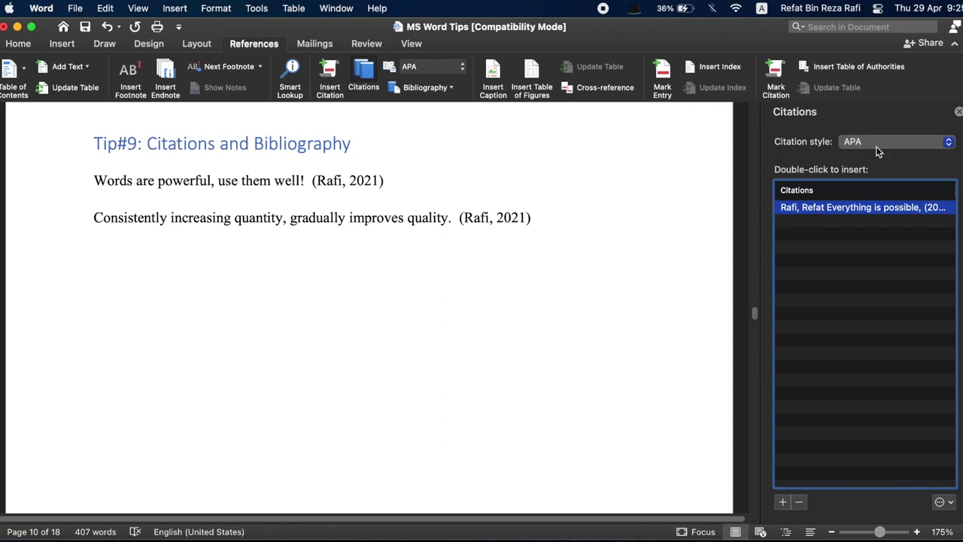
pyautogui.click(959, 111)
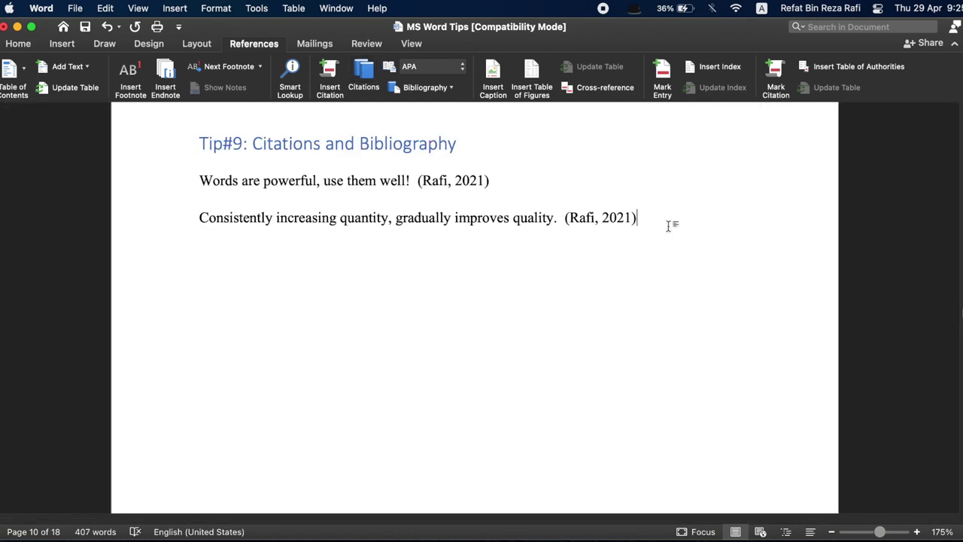
pyautogui.press('Return')
# Keep APA style and insert a Works Cited bibliography under the two cited sentences.
pyautogui.click(448, 74)
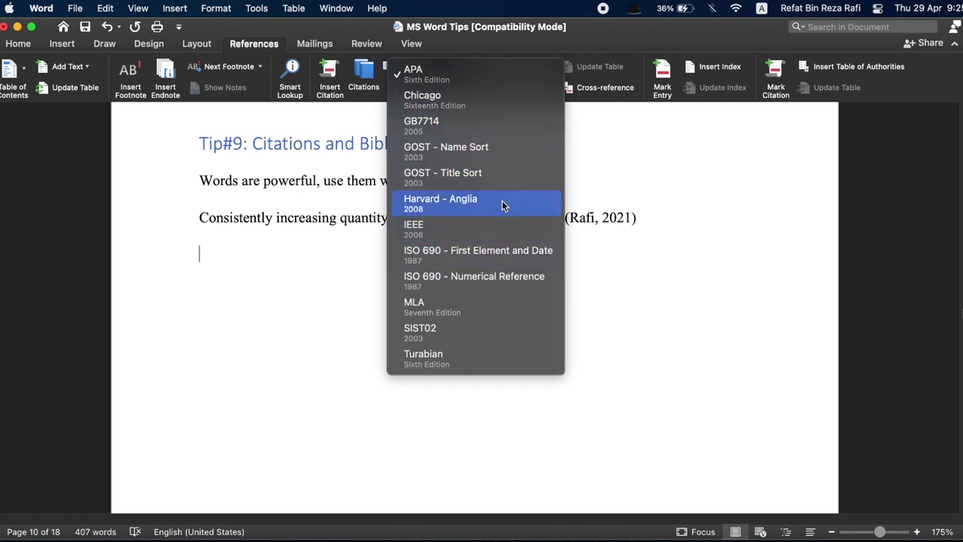
pyautogui.click(490, 74)
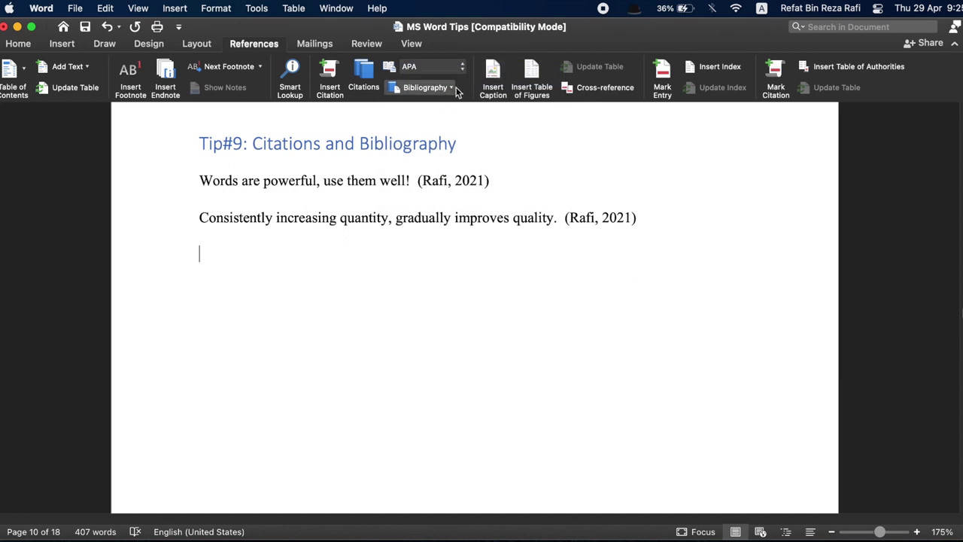
pyautogui.click(452, 88)
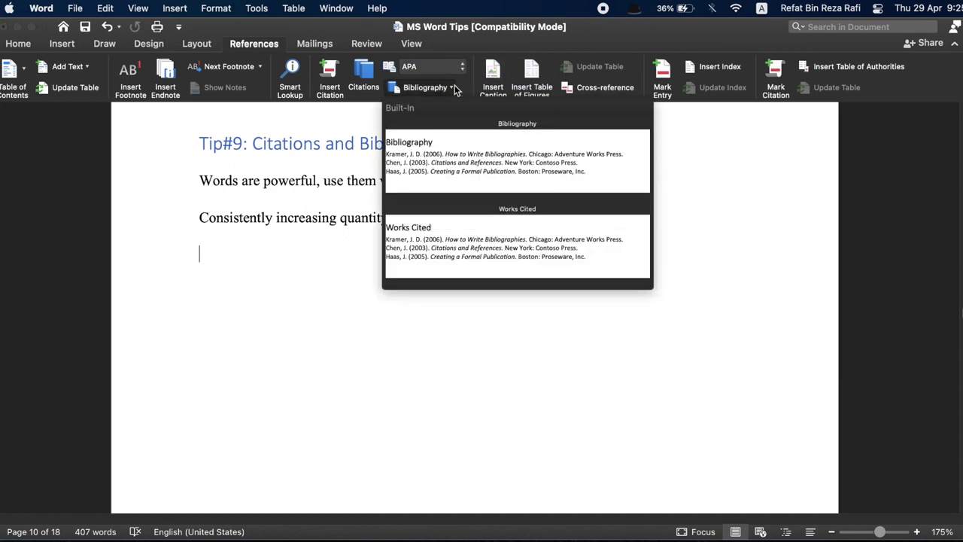
pyautogui.click(527, 221)
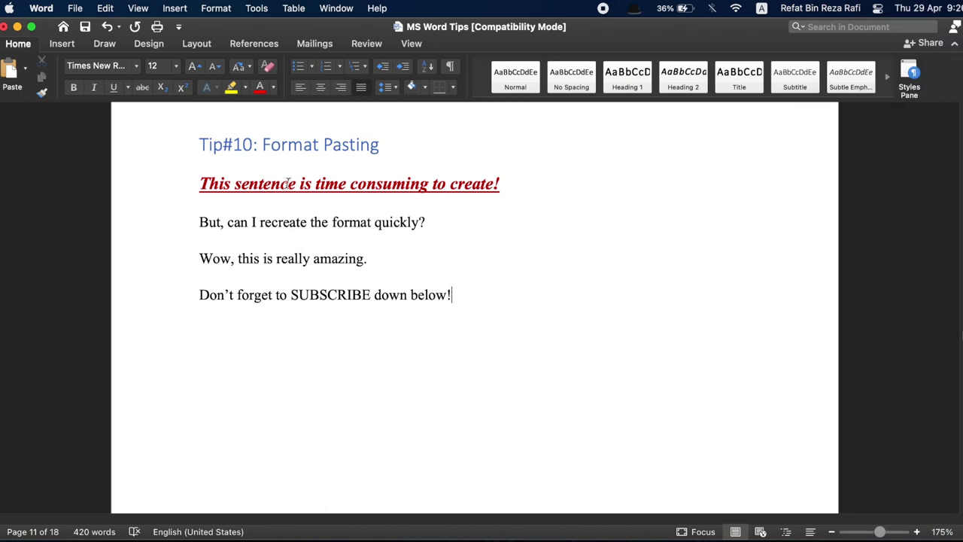
# Check the red sentence and lines below, leaving the cursor inside the red sentence.
pyautogui.tripleClick(234, 184)
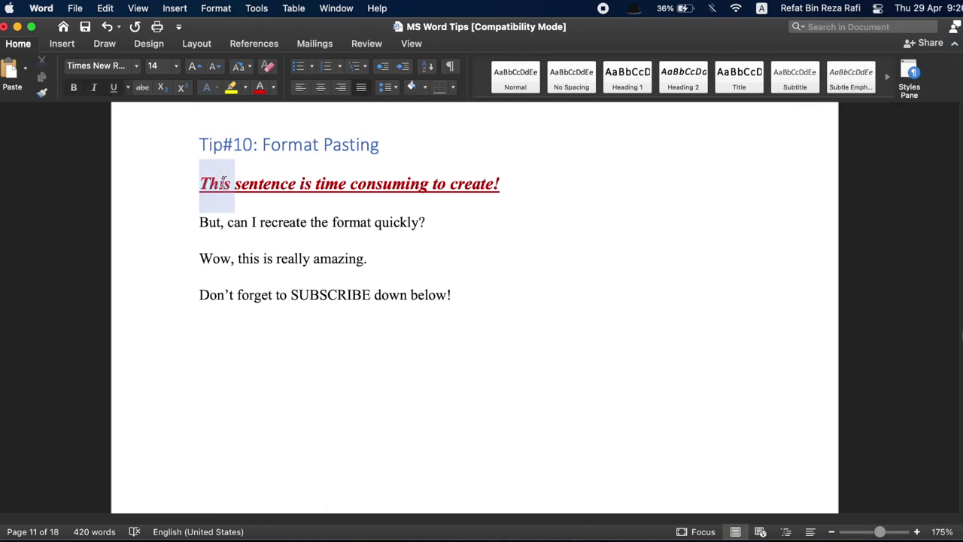
pyautogui.click(505, 199)
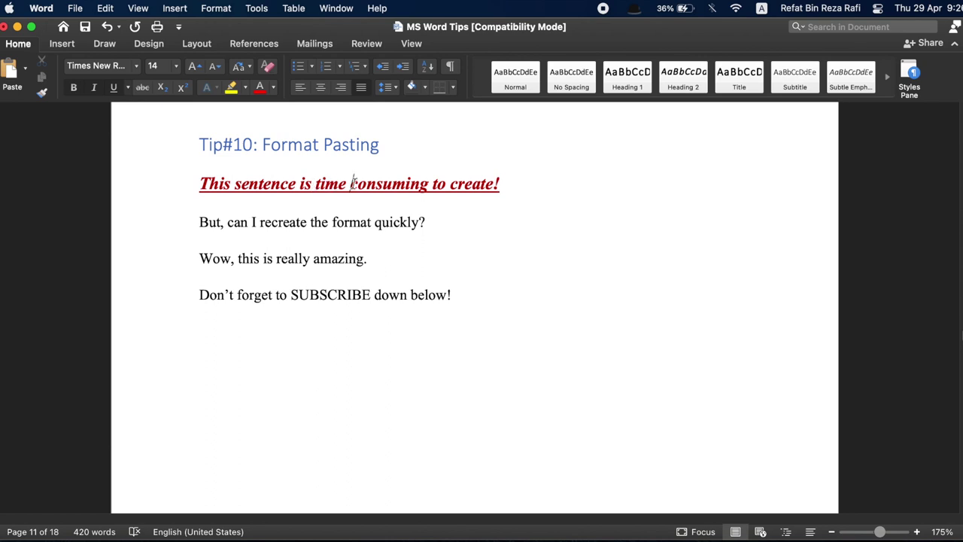
pyautogui.click(352, 184)
pyautogui.click(447, 184)
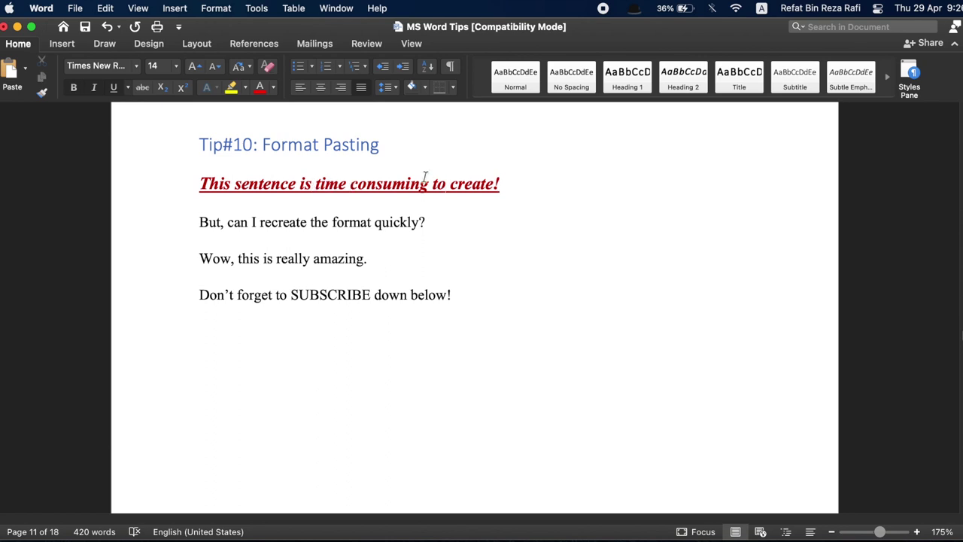
pyautogui.click(348, 184)
pyautogui.click(373, 223)
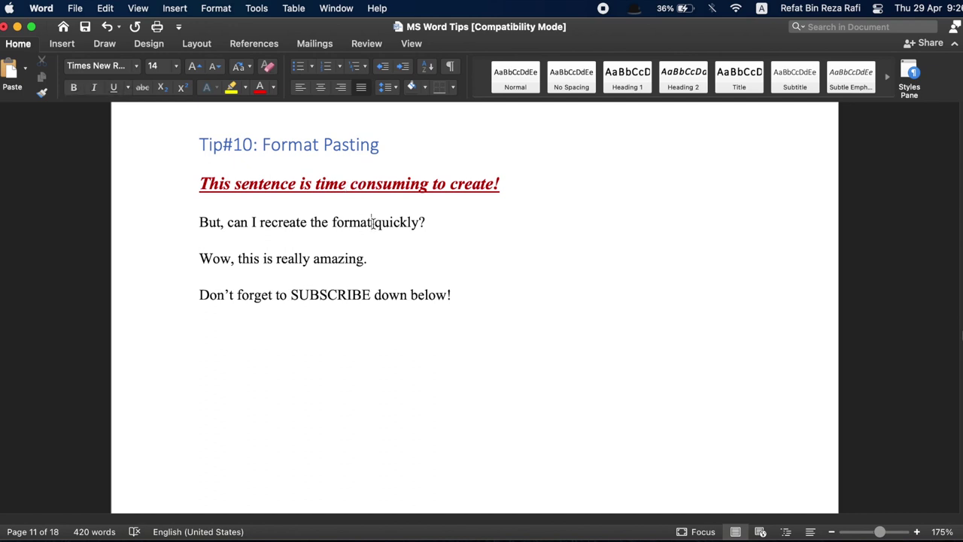
pyautogui.click(464, 296)
pyautogui.click(347, 185)
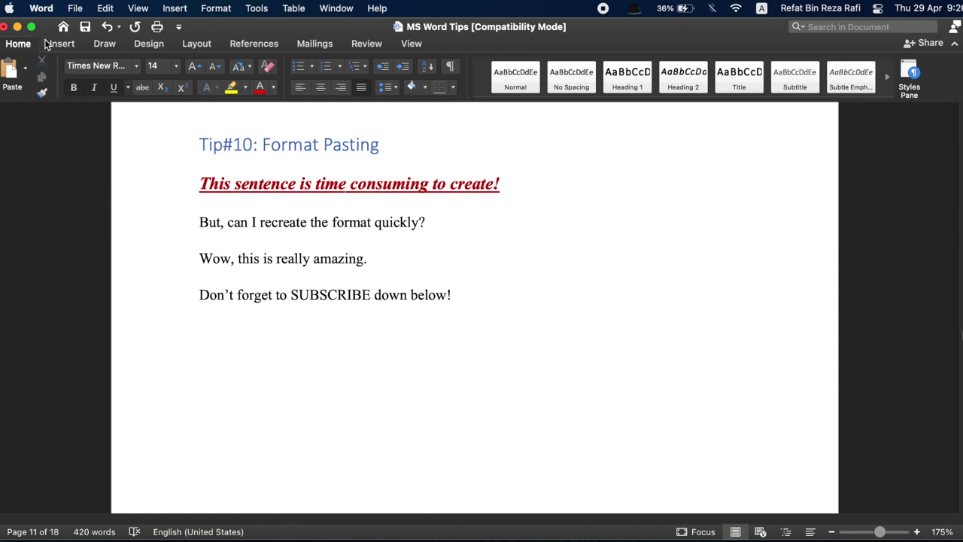
# Format Painter the red style onto 'But, can I', 'Wow, this is really amazing.' and SUBSCRIBE lines.
pyautogui.click(42, 92)
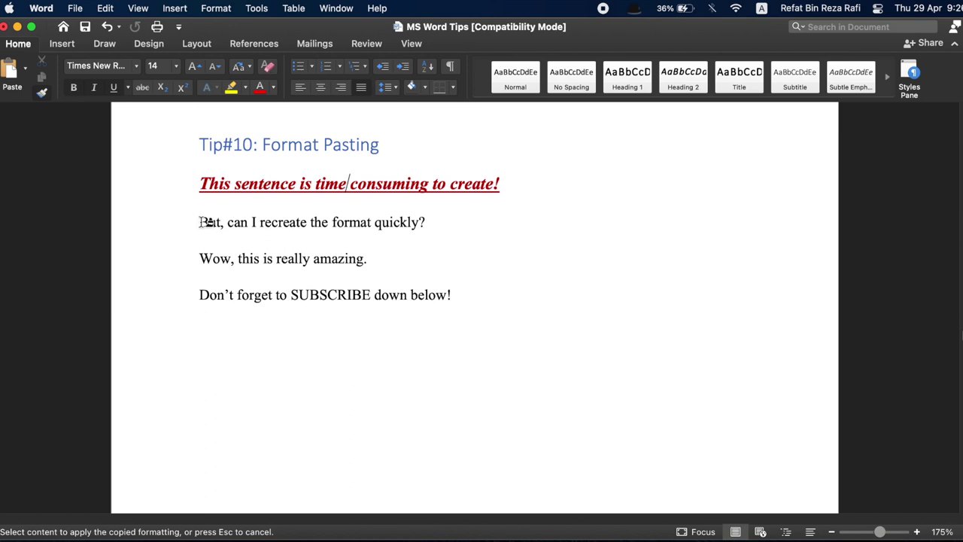
pyautogui.moveTo(203, 222); pyautogui.dragTo(466, 224)
pyautogui.moveTo(203, 264); pyautogui.dragTo(408, 263)
pyautogui.moveTo(204, 301); pyautogui.dragTo(455, 302)
pyautogui.click(553, 303)
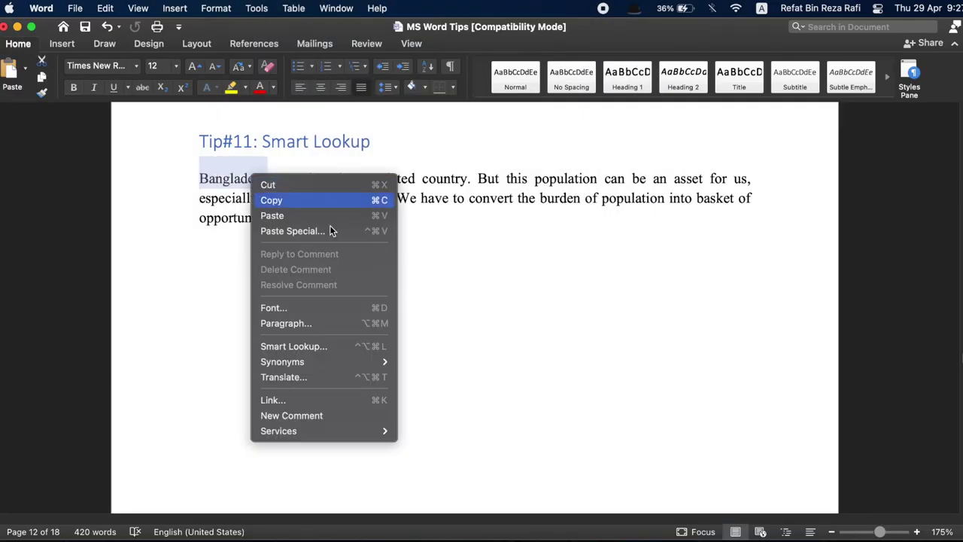
# Look up Bangladesh with Smart Lookup and scroll through its results.
pyautogui.click(362, 346)
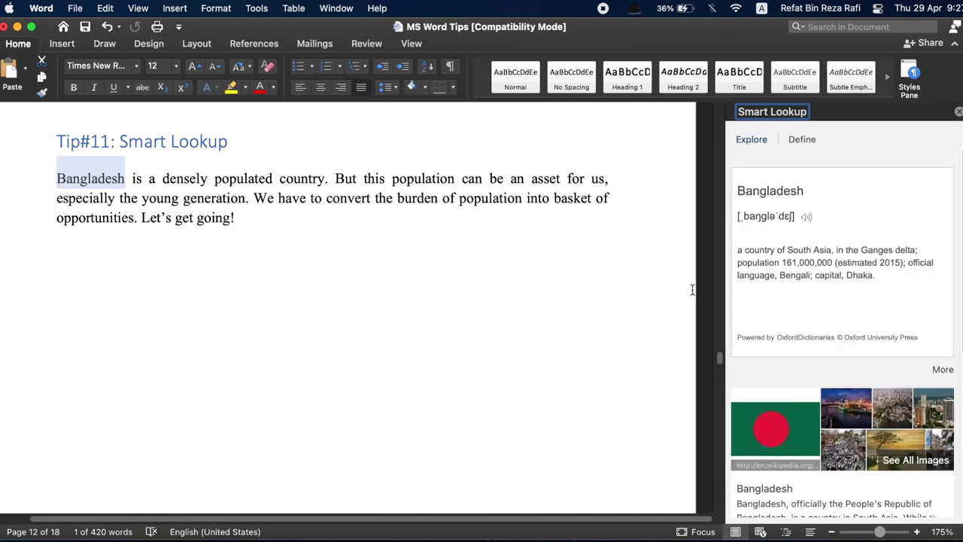
pyautogui.scroll(-5, 859, 339)
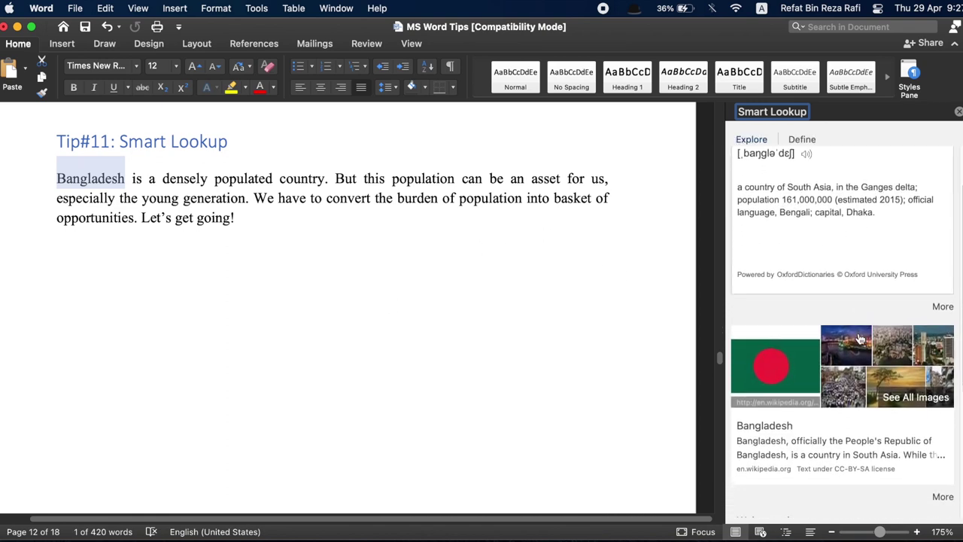
pyautogui.scroll(-5, 860, 339)
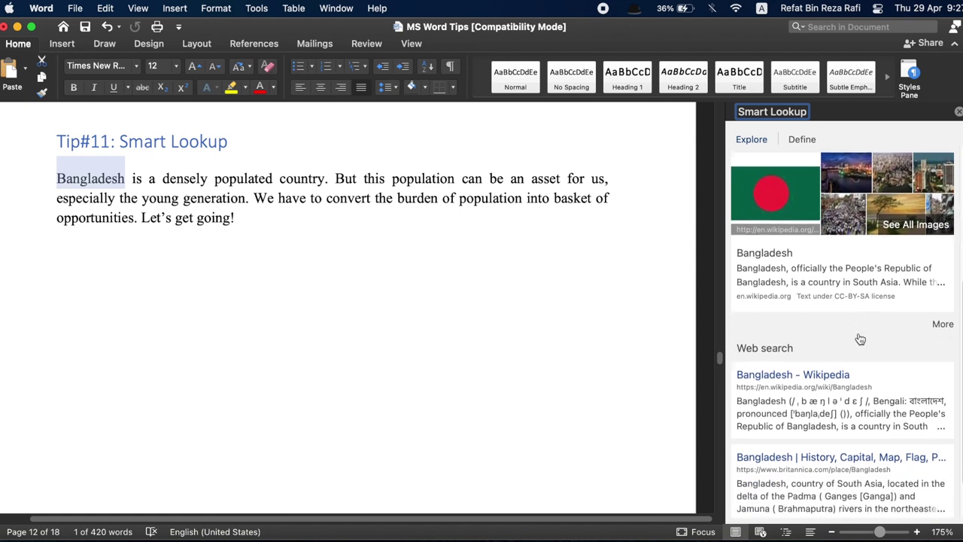
pyautogui.scroll(9, 860, 339)
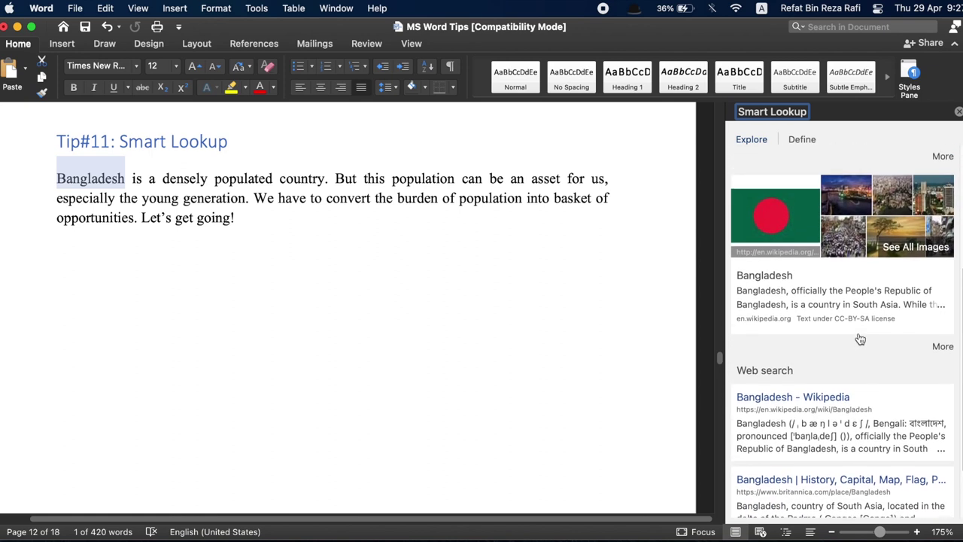
pyautogui.scroll(4, 860, 339)
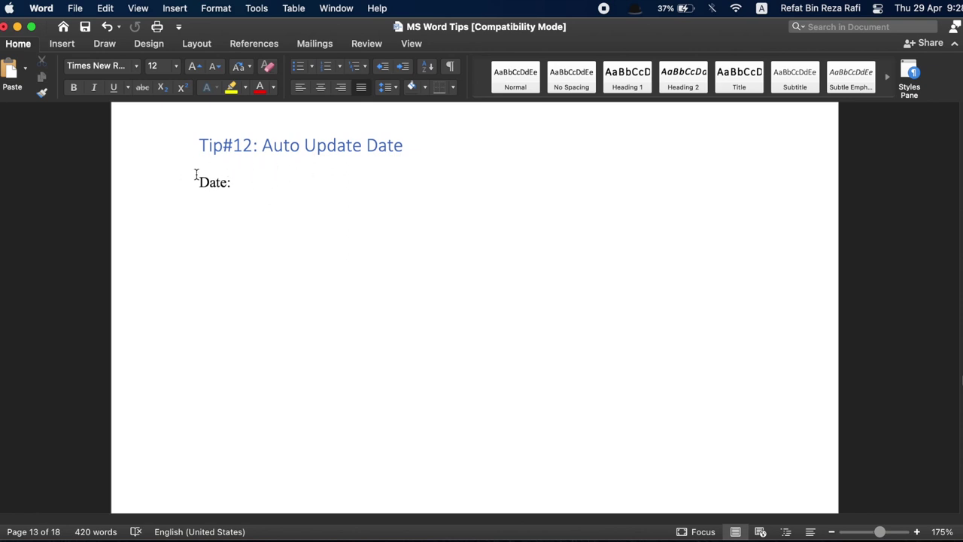
# Insert 'Thursday, April 29, 2021' as an auto-updating date after 'Date:'.
pyautogui.moveTo(196, 174); pyautogui.dragTo(285, 178)
pyautogui.click(286, 177)
pyautogui.click(72, 45)
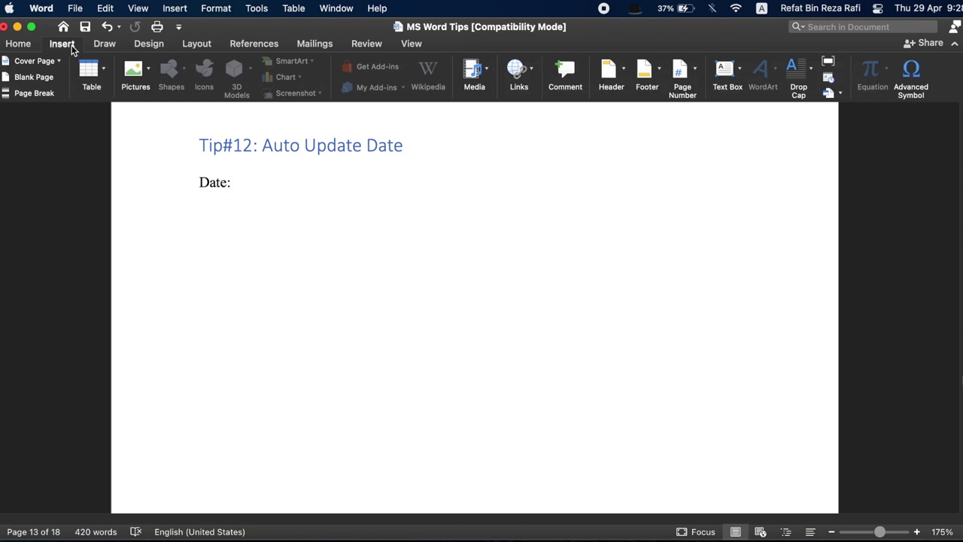
pyautogui.click(828, 80)
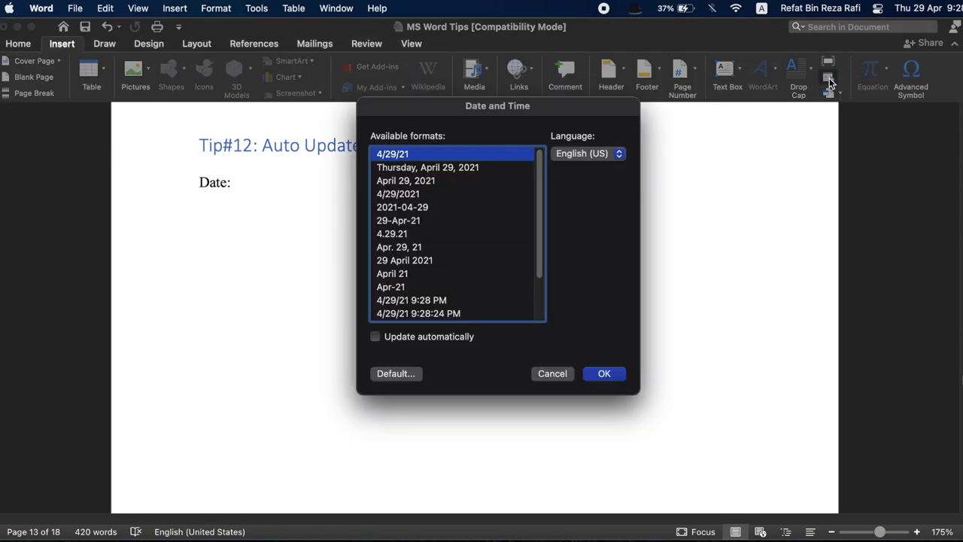
pyautogui.click(474, 168)
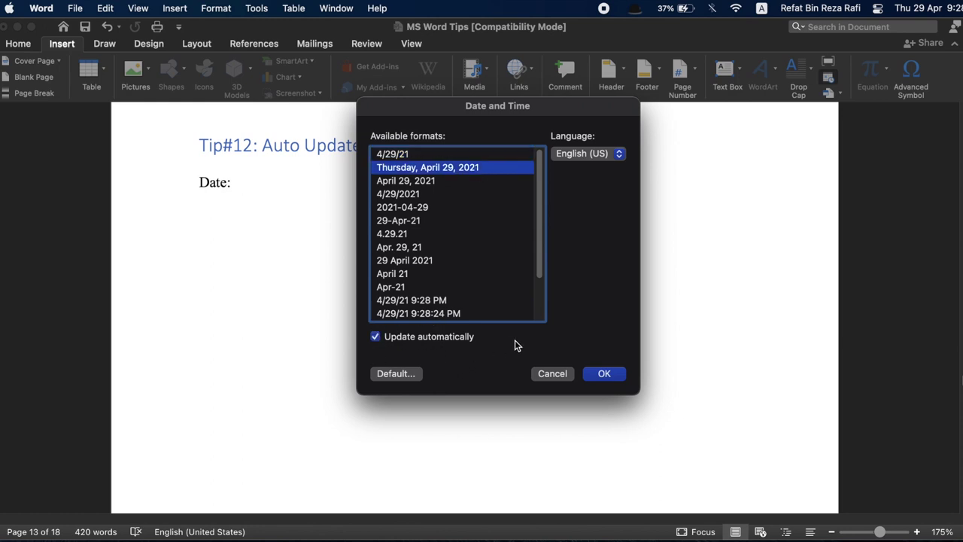
pyautogui.click(609, 373)
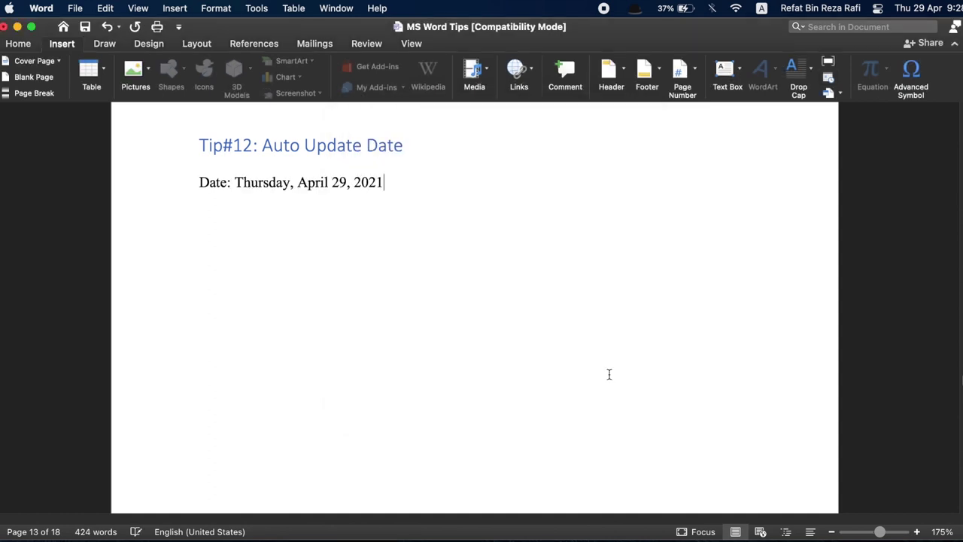
pyautogui.moveTo(403, 174); pyautogui.dragTo(252, 186)
pyautogui.click(423, 184)
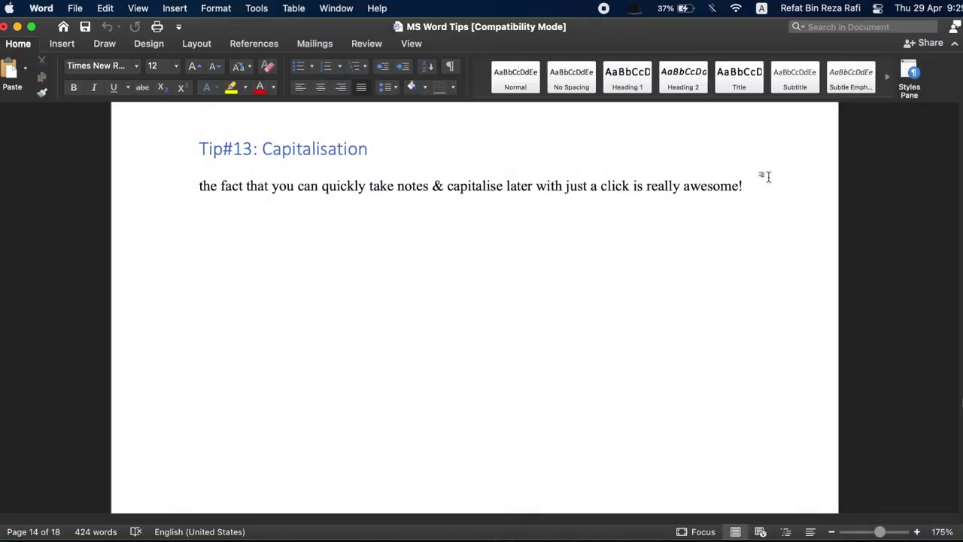
# Apply Capitalise Each Word to the whole Tip#13 paragraph.
pyautogui.doubleClick(385, 186)
pyautogui.tripleClick(385, 186)
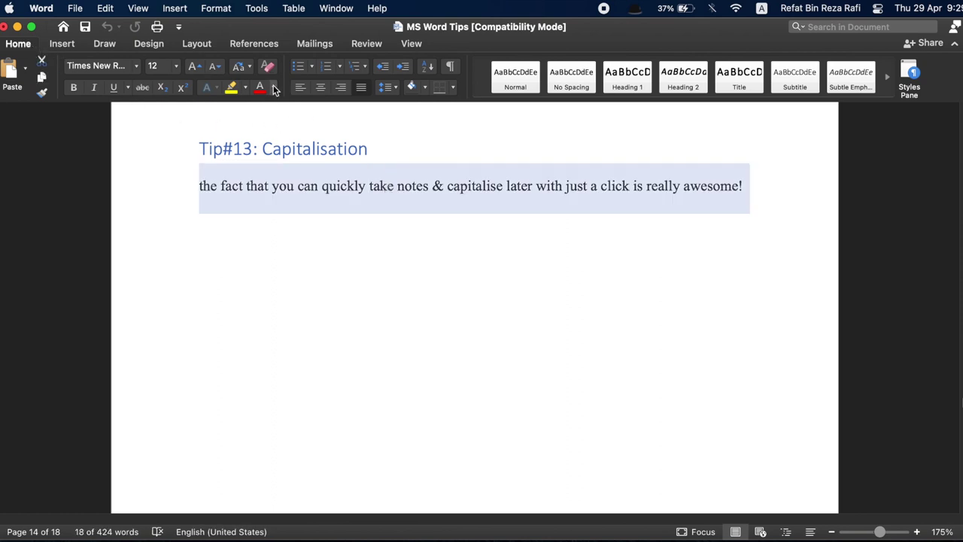
pyautogui.click(242, 67)
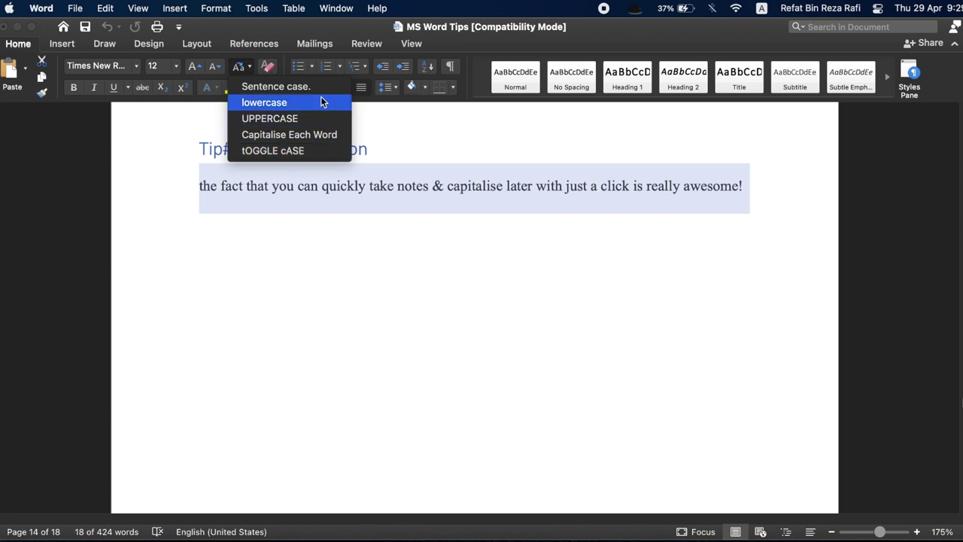
pyautogui.click(323, 135)
pyautogui.click(339, 214)
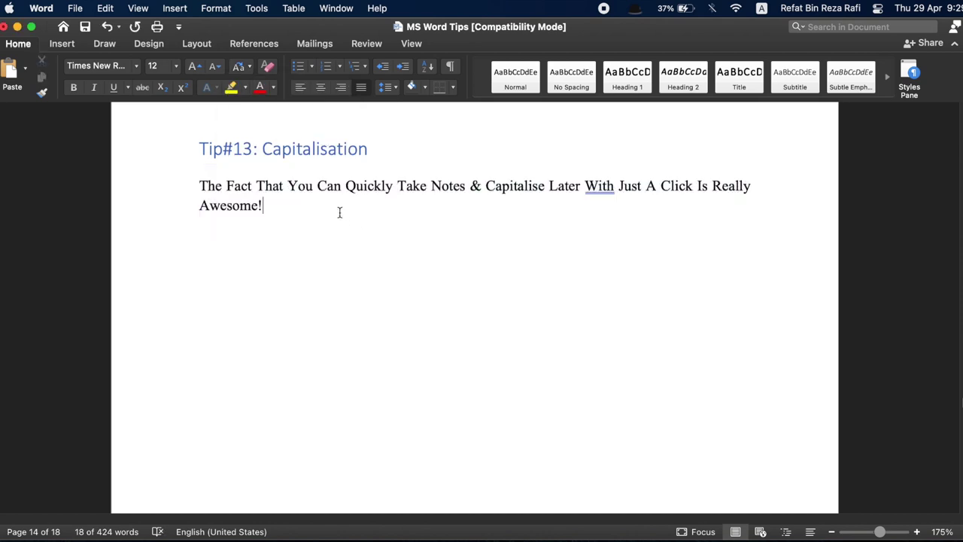
pyautogui.tripleClick(295, 190)
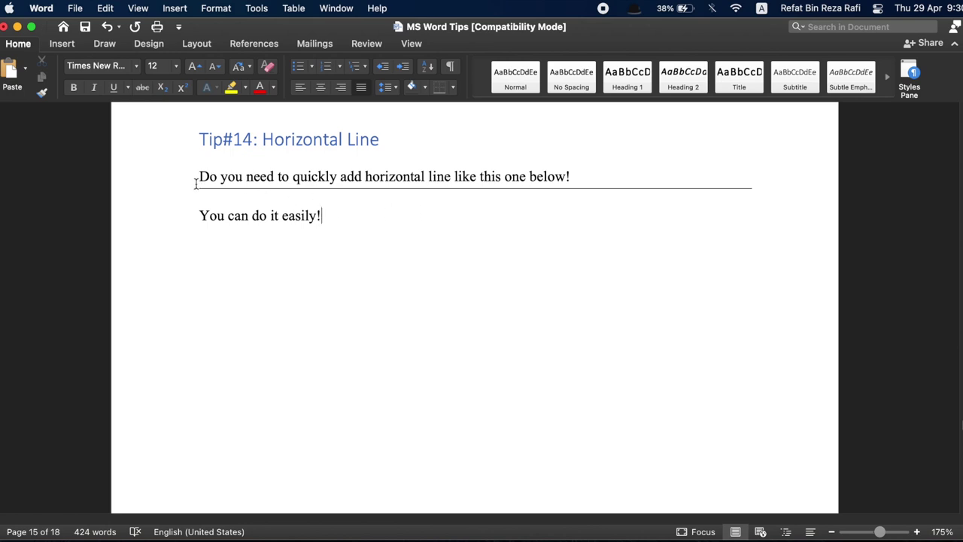
# Type '---' on a new line below 'You can do it easily!' to draw a horizontal line.
pyautogui.press('Return')
pyautogui.write('---')
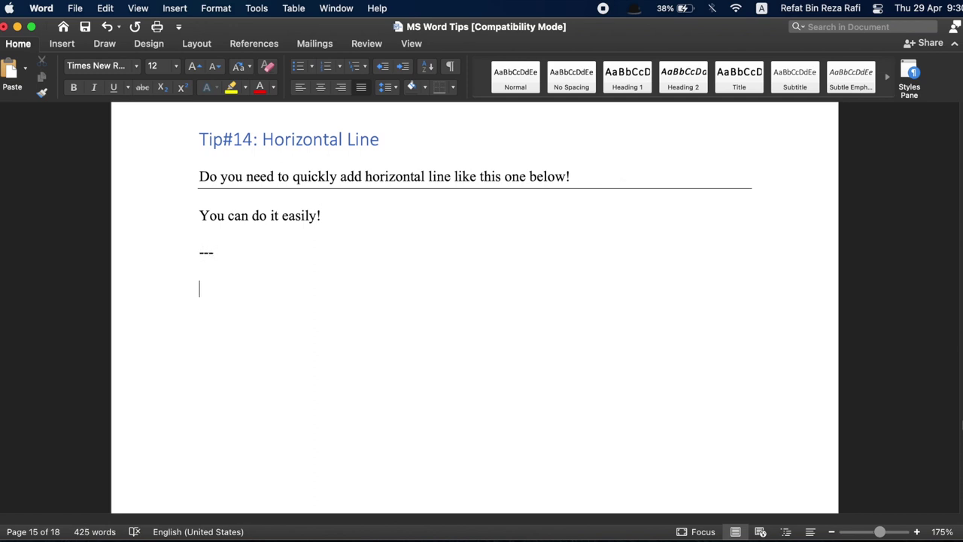
pyautogui.moveTo(336, 216); pyautogui.dragTo(203, 216)
pyautogui.click(307, 214)
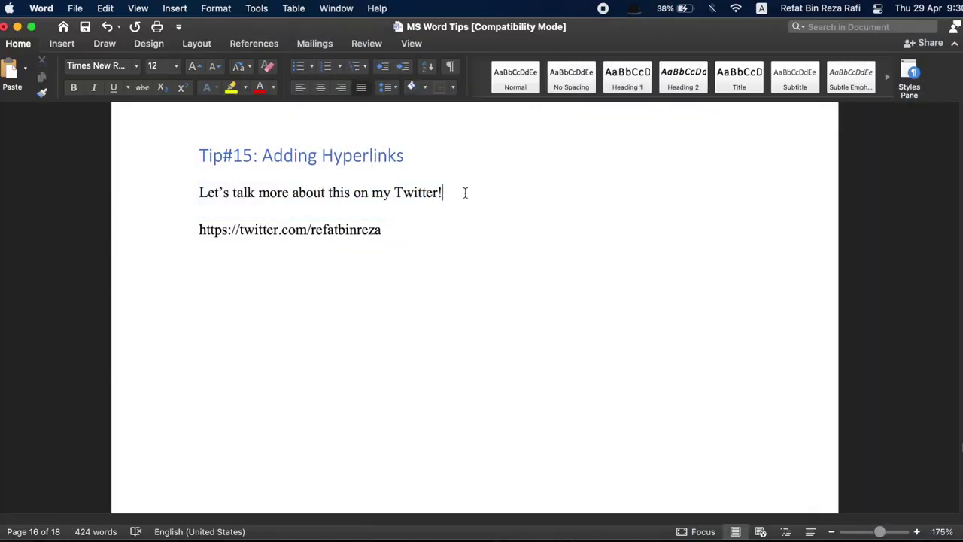
# Cut the Twitter profile URL line and link the word Twitter to that address.
pyautogui.click(402, 229)
pyautogui.moveTo(204, 228); pyautogui.dragTo(404, 222)
pyautogui.click(404, 222)
pyautogui.moveTo(194, 224); pyautogui.dragTo(399, 230)
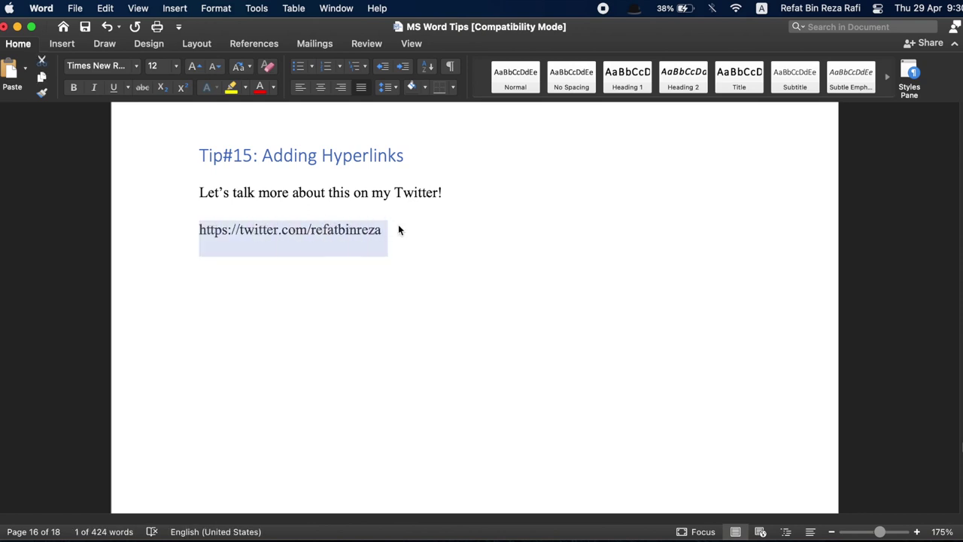
pyautogui.press('super+x')
pyautogui.doubleClick(406, 192)
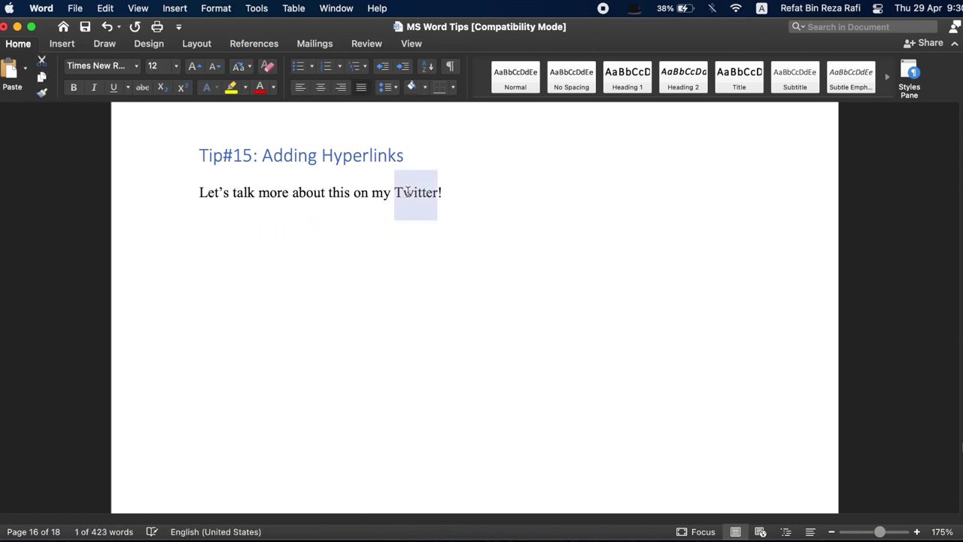
pyautogui.press('super+k')
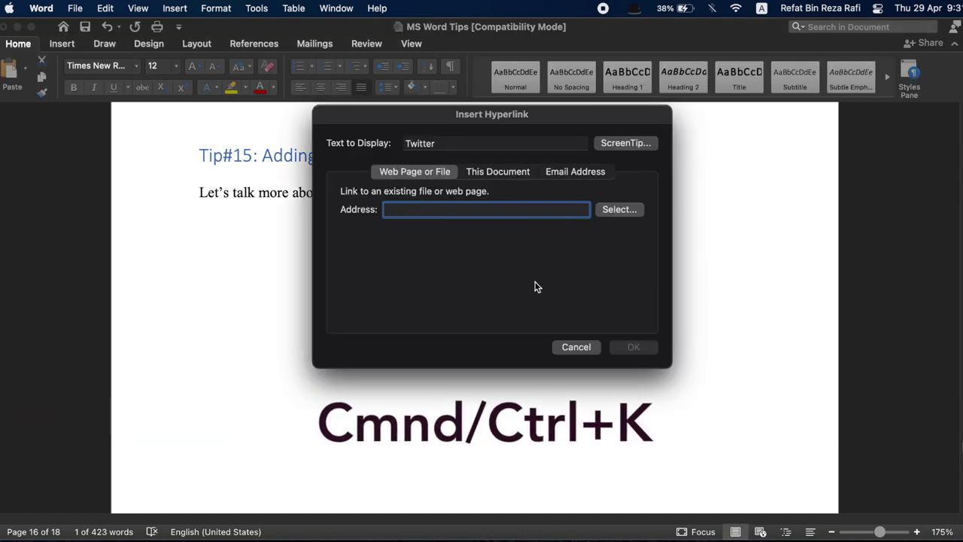
pyautogui.press('super+v')
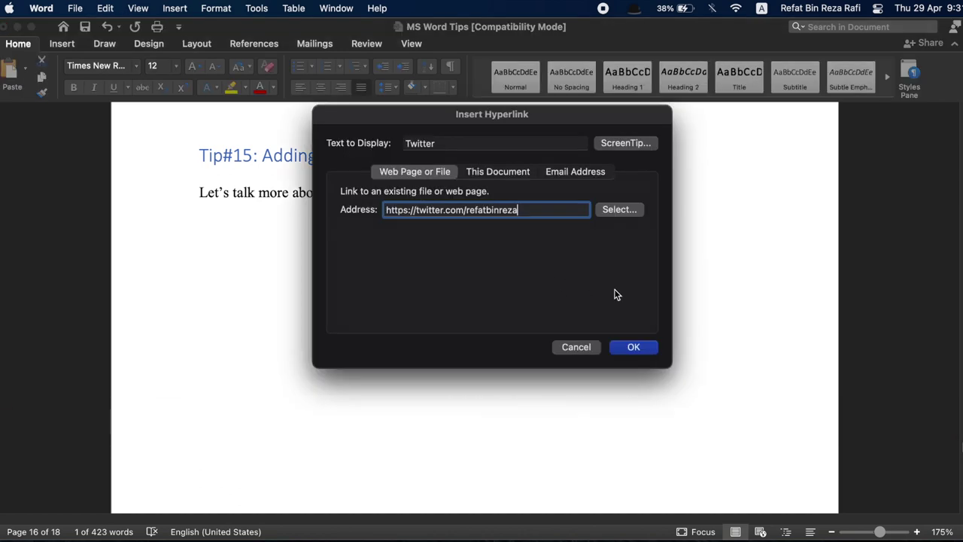
pyautogui.click(633, 347)
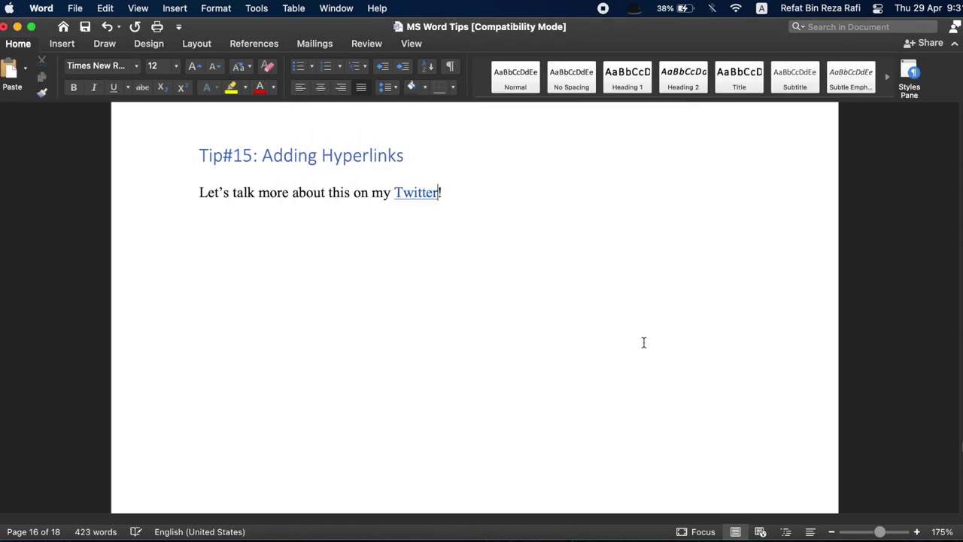
pyautogui.moveTo(452, 193); pyautogui.dragTo(374, 194)
# Turn on the Navigation Pane from the View tab and list the document's headings.
pyautogui.click(493, 194)
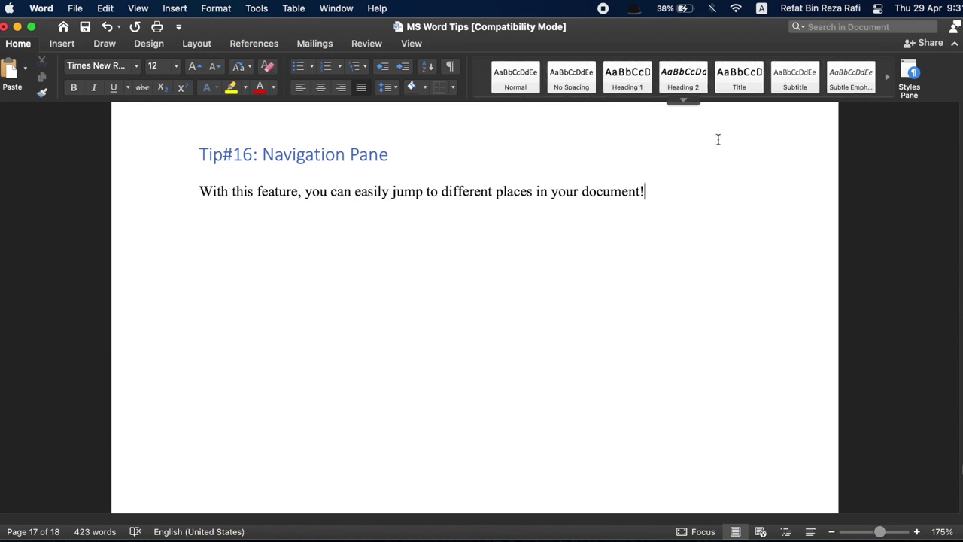
pyautogui.click(412, 43)
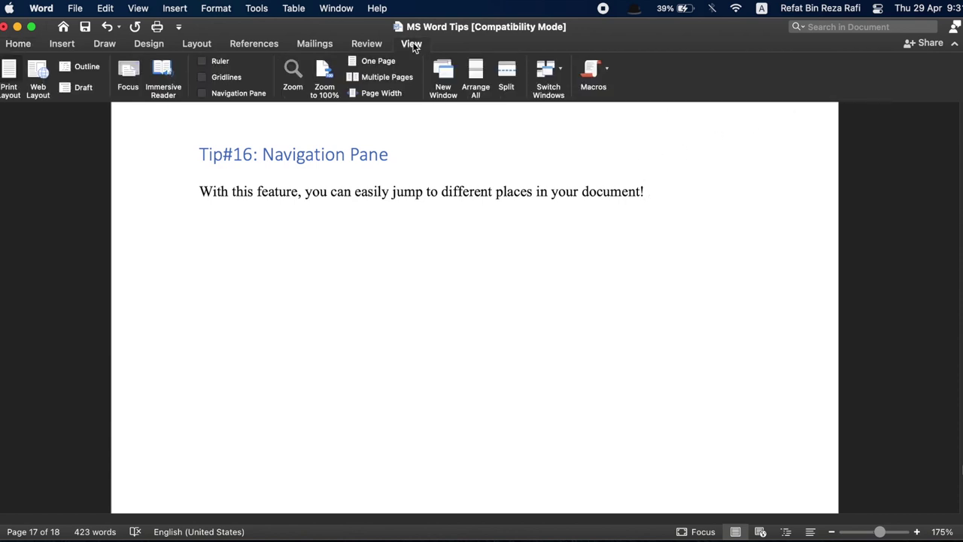
pyautogui.click(202, 93)
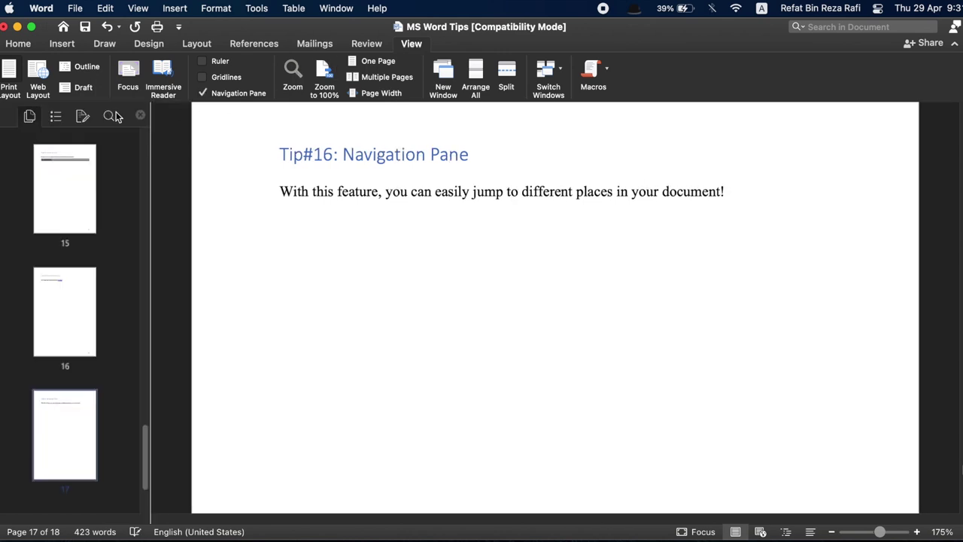
pyautogui.click(56, 117)
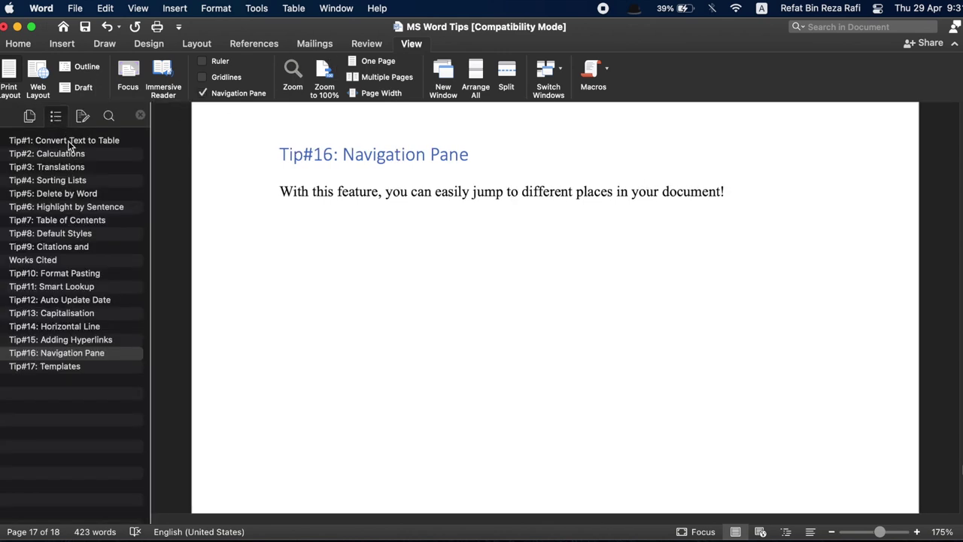
# Jump through each heading in turn, from Tip#1: Convert Text to Table to Tip#16: Navigation Pane.
pyautogui.click(72, 143)
pyautogui.click(76, 154)
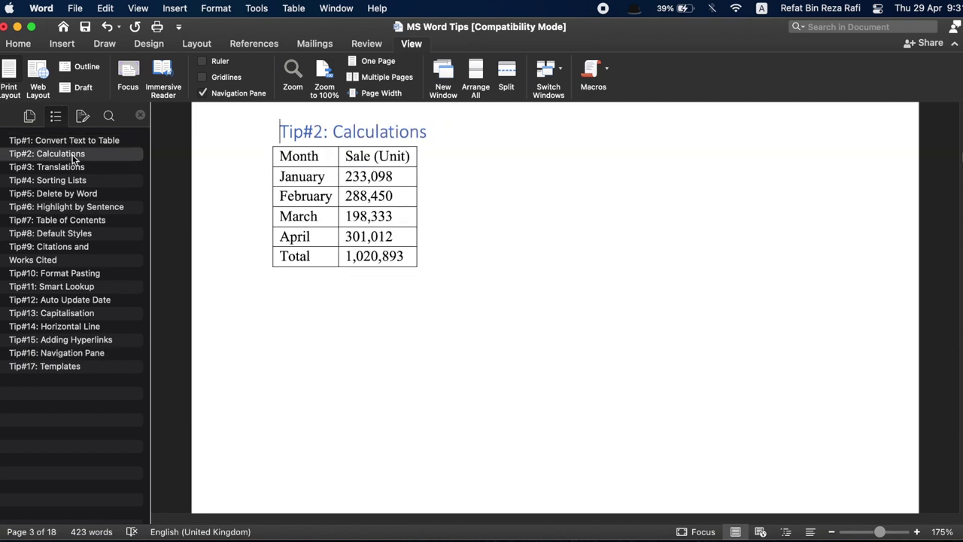
pyautogui.click(76, 168)
pyautogui.click(80, 180)
pyautogui.click(81, 193)
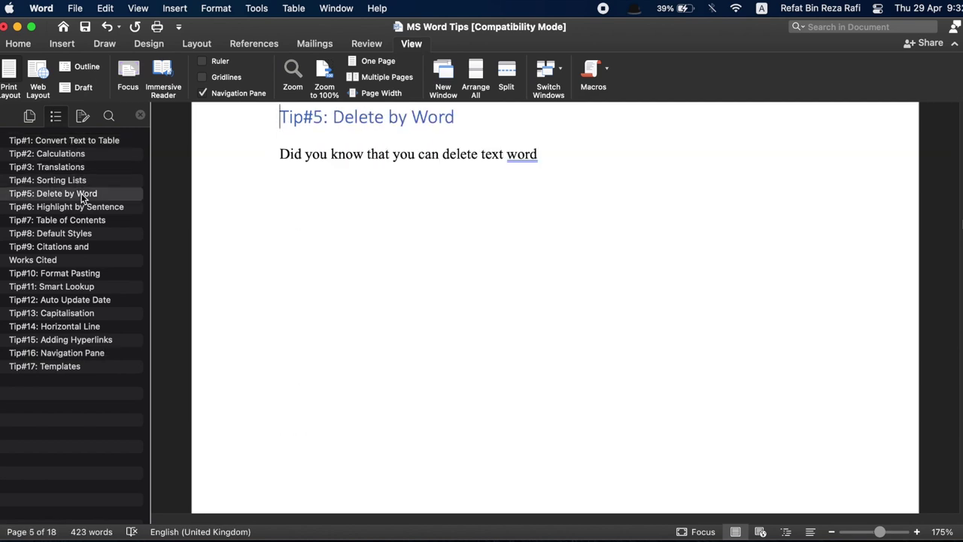
pyautogui.click(87, 208)
pyautogui.click(90, 221)
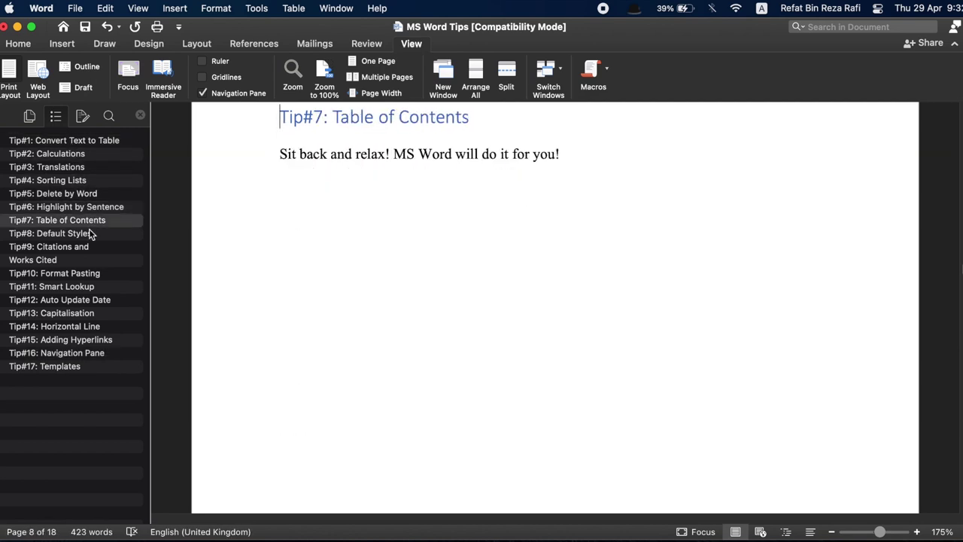
pyautogui.click(90, 234)
pyautogui.click(87, 250)
pyautogui.click(87, 259)
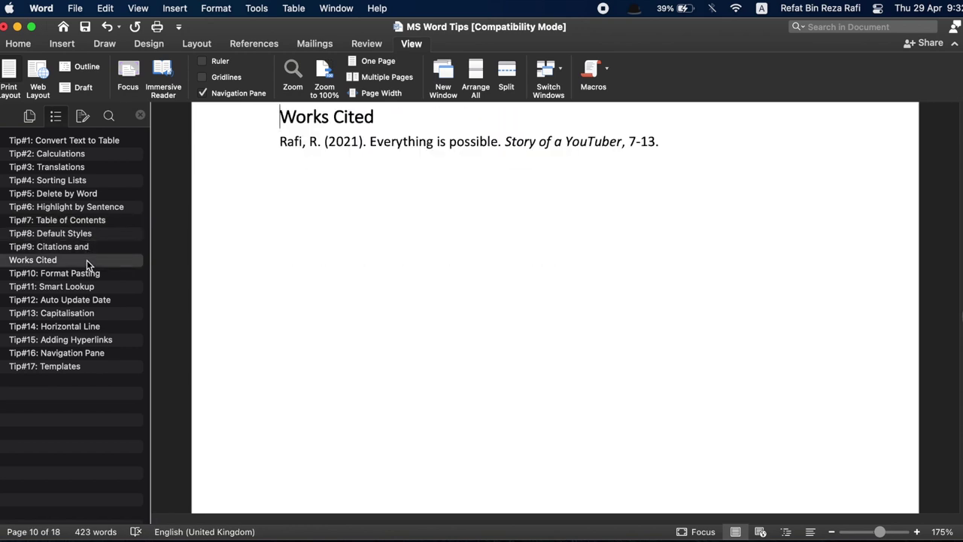
pyautogui.click(89, 276)
pyautogui.click(89, 287)
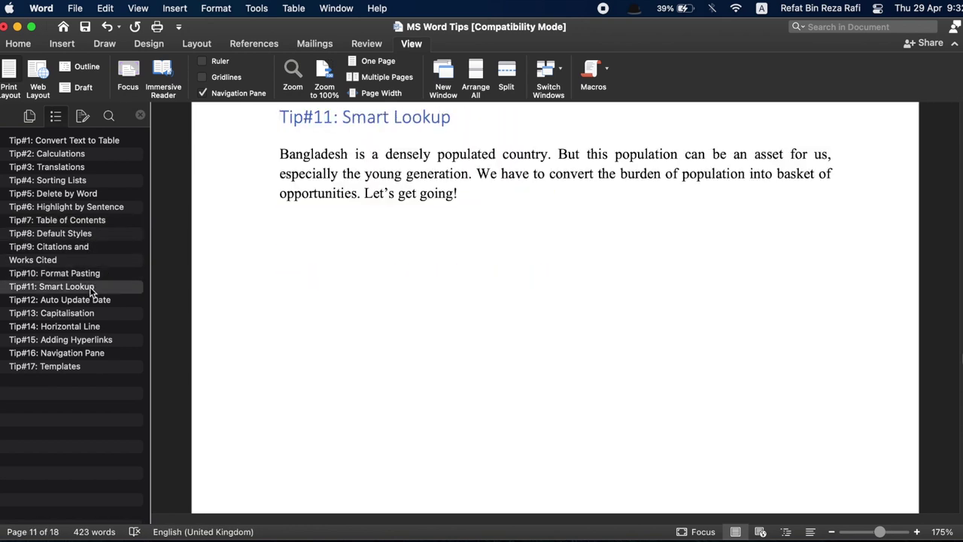
pyautogui.click(91, 299)
pyautogui.click(92, 313)
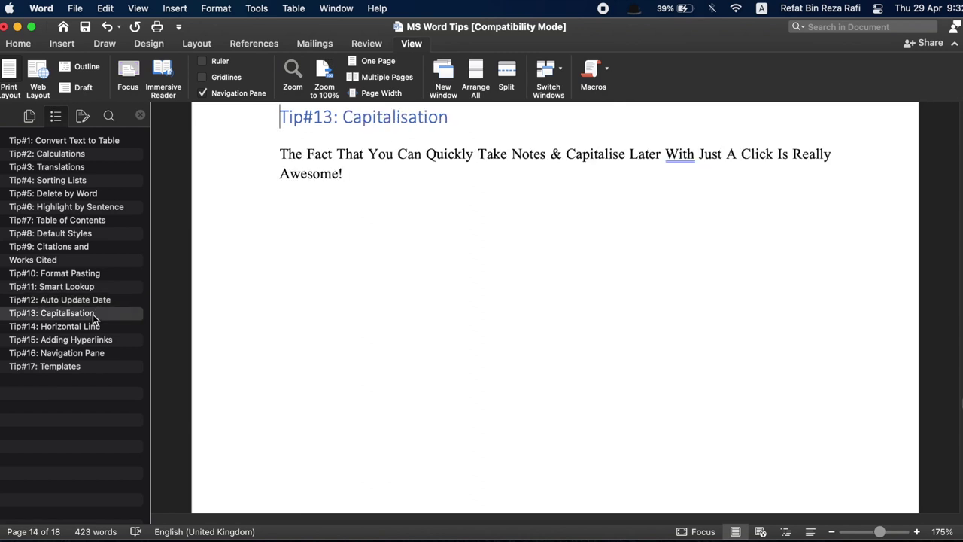
pyautogui.click(95, 326)
pyautogui.click(100, 340)
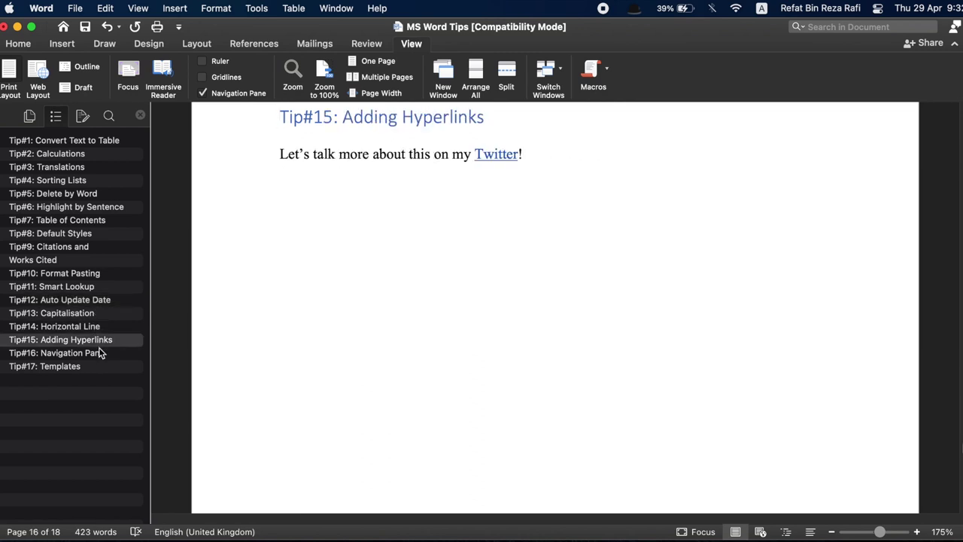
pyautogui.click(100, 353)
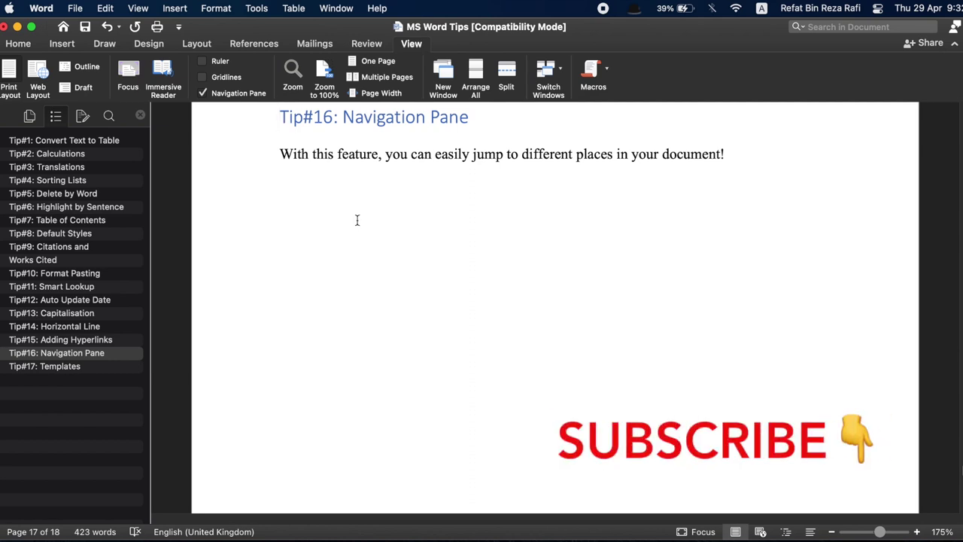
pyautogui.scroll(2, 357, 220)
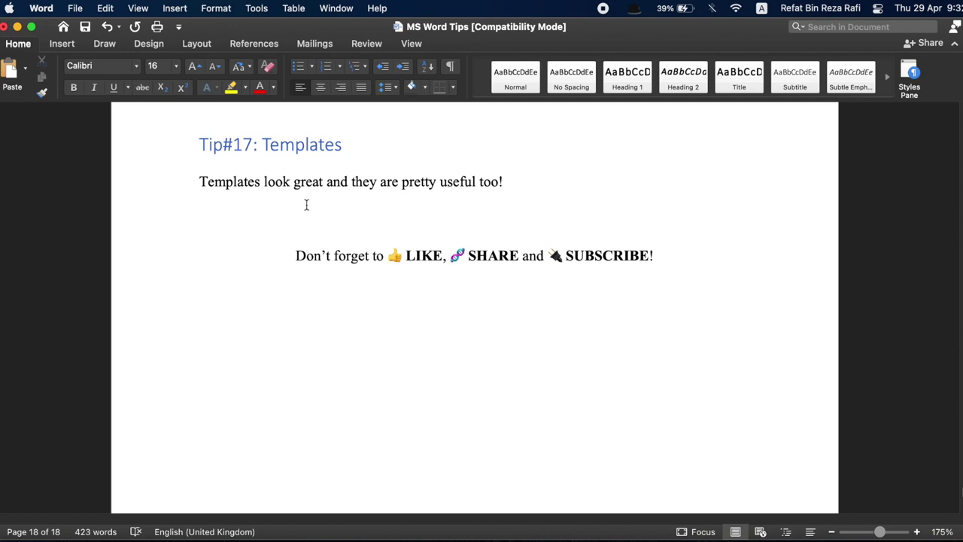
# Highlight the templates sentence and then the 'Tip#17: Templates' heading, deselecting each afterwards.
pyautogui.moveTo(201, 181); pyautogui.dragTo(528, 179)
pyautogui.click(529, 180)
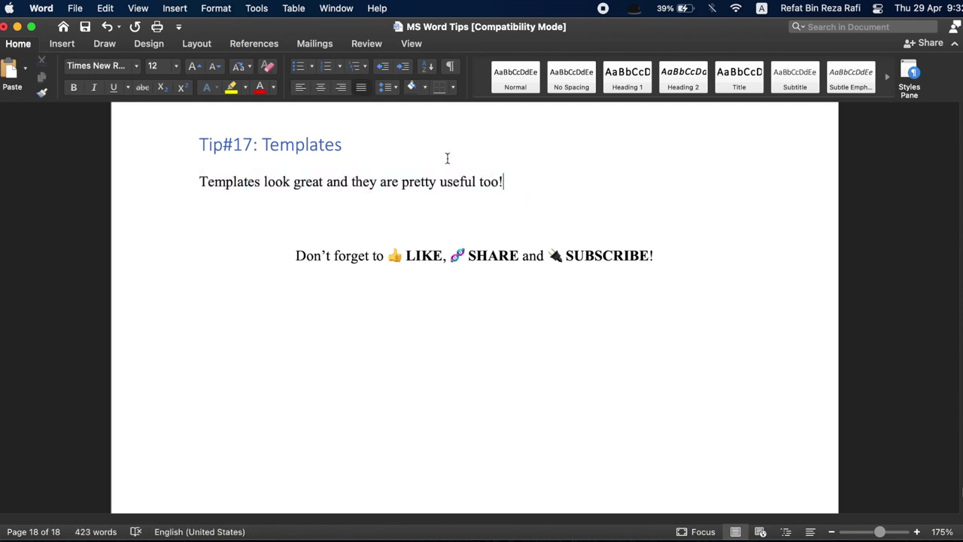
pyautogui.moveTo(374, 140); pyautogui.dragTo(191, 137)
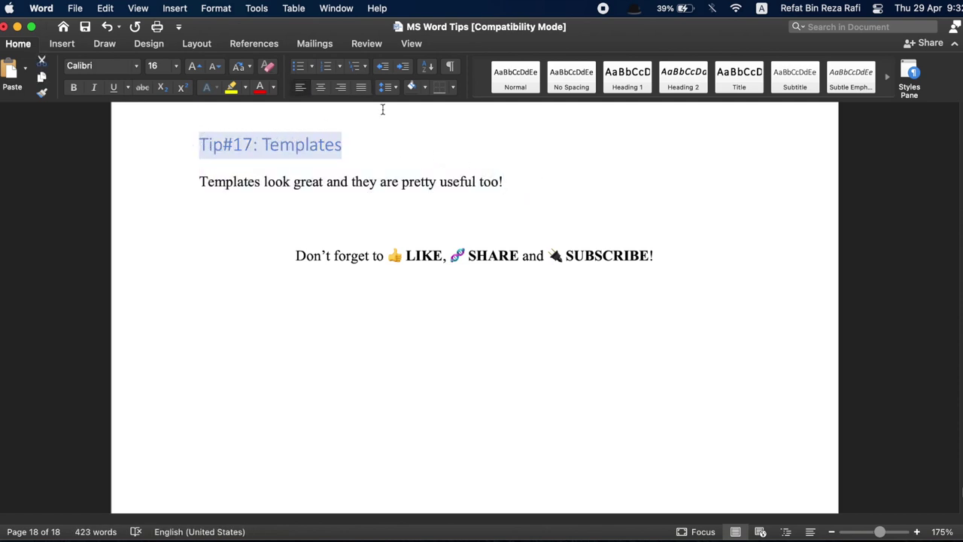
pyautogui.click(559, 178)
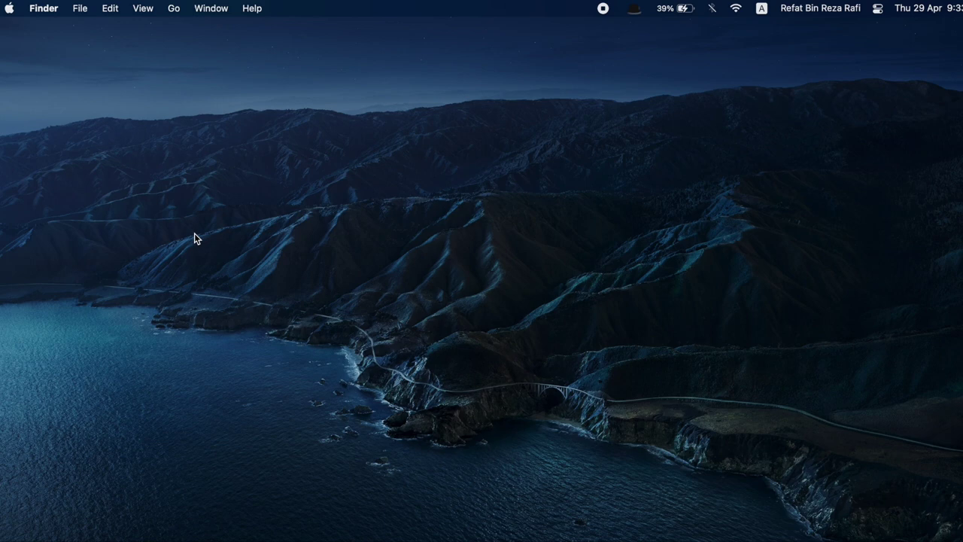
# Launch Microsoft Word by searching 'word' in the app launcher.
pyautogui.hotkey('alt', 'space')
pyautogui.write('word')
pyautogui.press('Return')
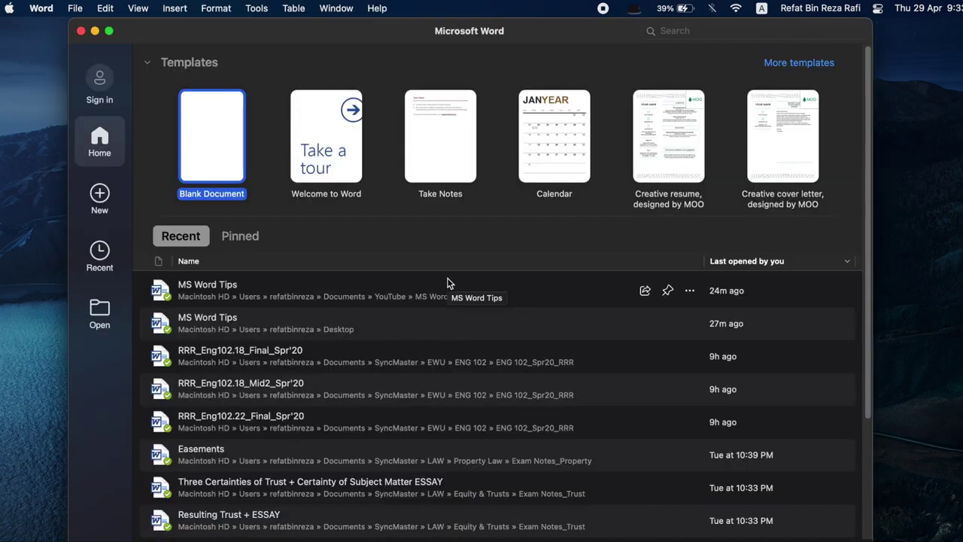
# Browse the More templates gallery, from Blank Document and Calendar to resumes, newsletters and brochures.
pyautogui.click(801, 63)
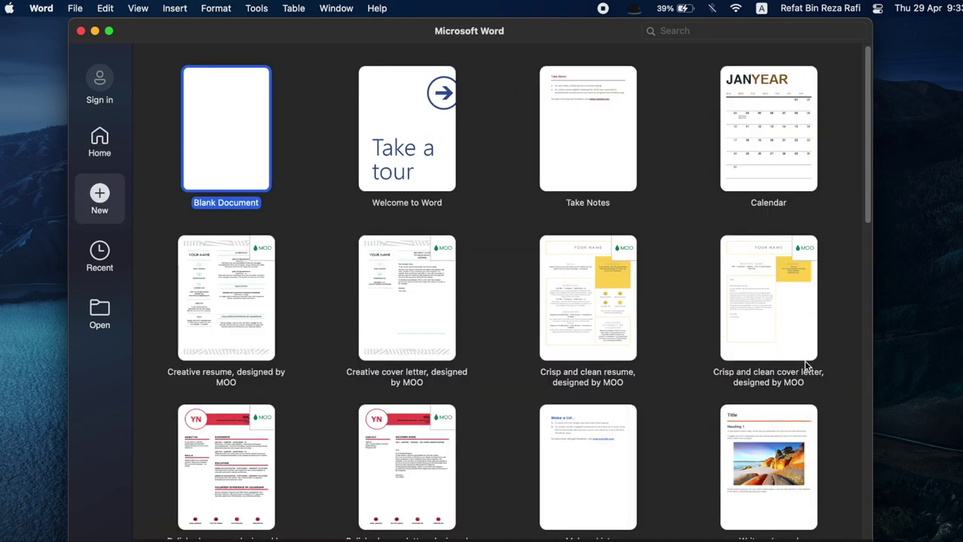
pyautogui.scroll(-5, 805, 360)
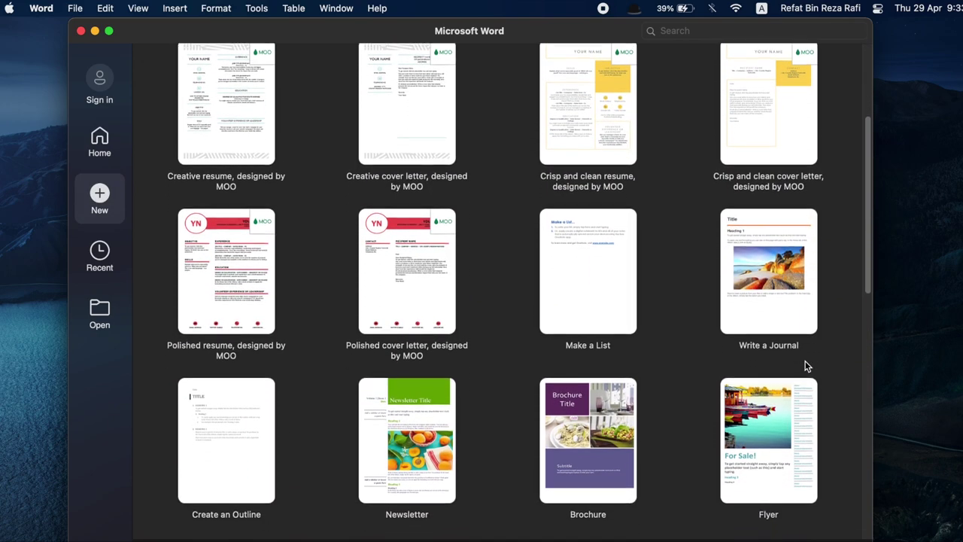
pyautogui.scroll(-5, 805, 361)
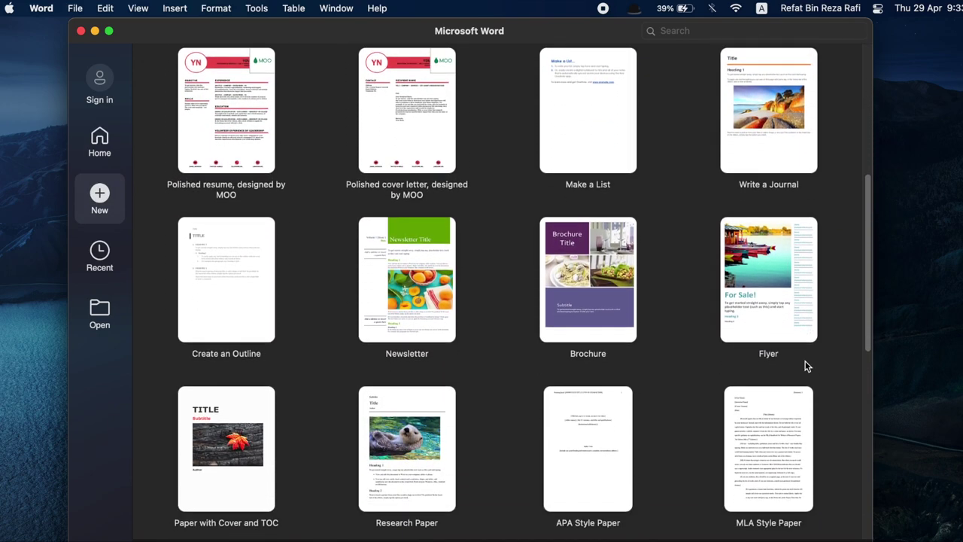
pyautogui.scroll(-4, 805, 360)
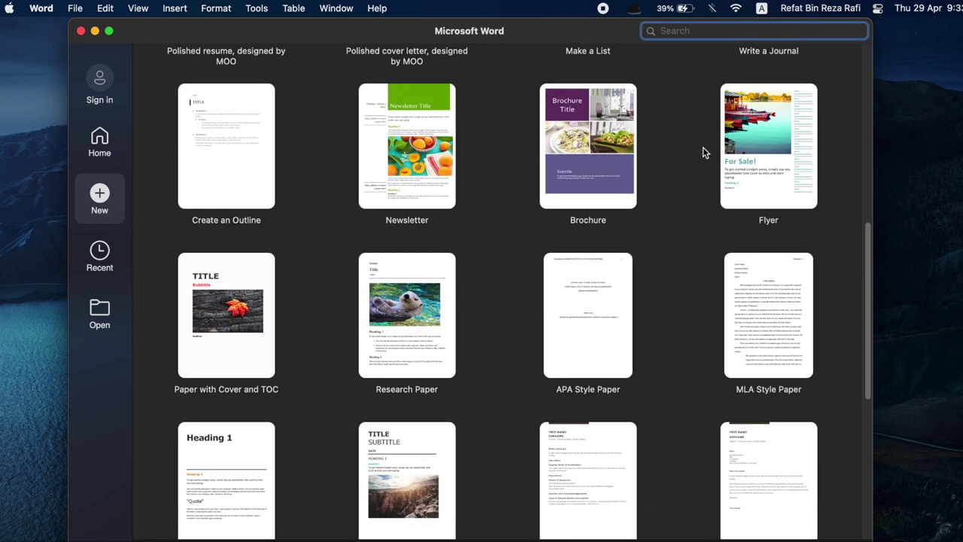
pyautogui.scroll(-7, 683, 392)
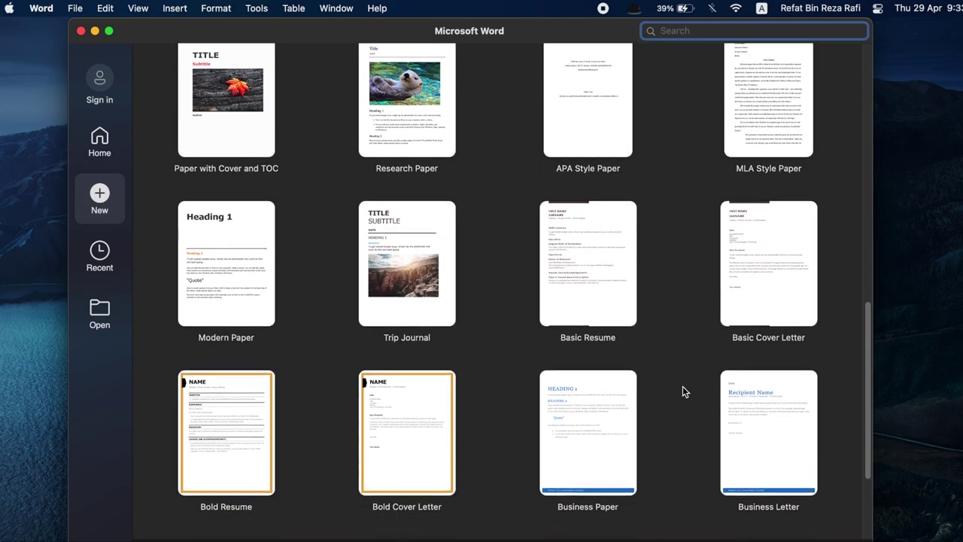
pyautogui.scroll(-5, 683, 386)
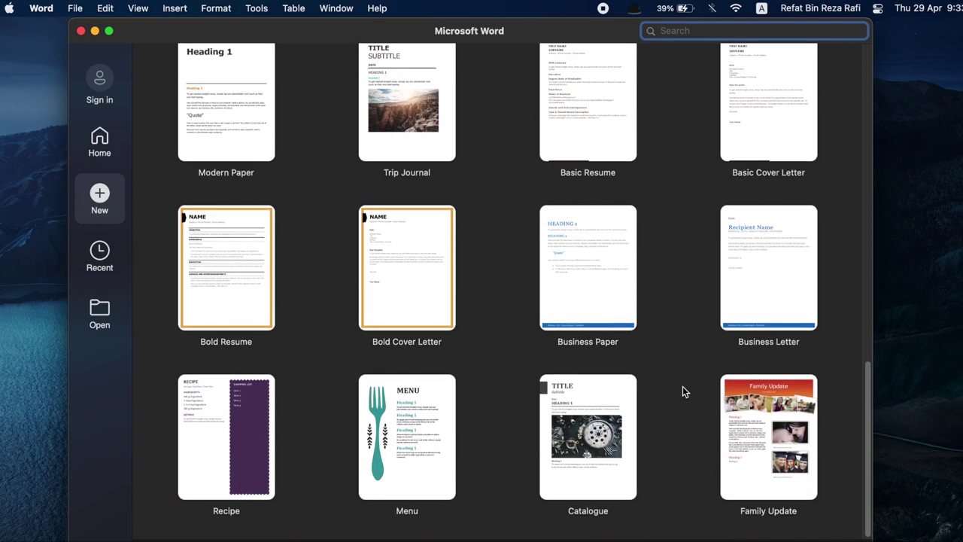
pyautogui.scroll(5, 682, 390)
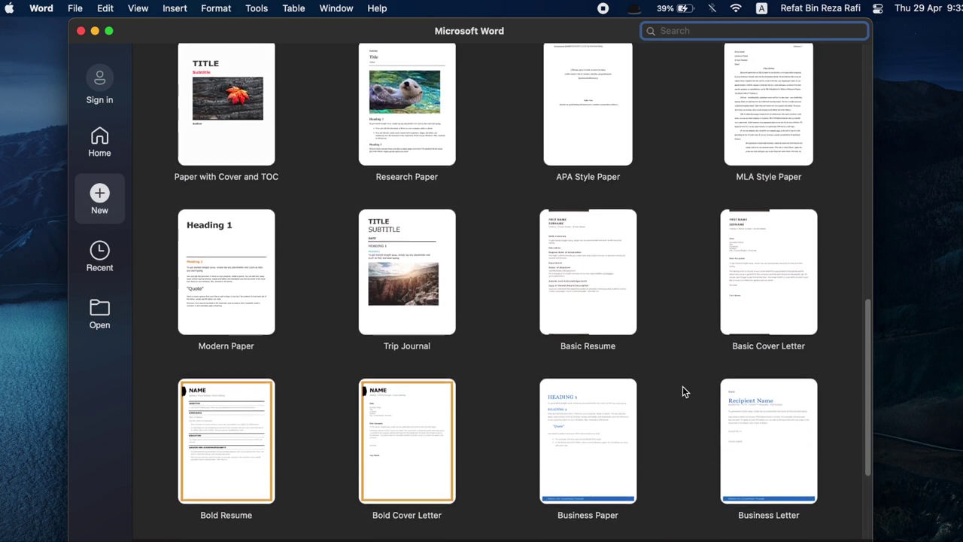
pyautogui.scroll(5, 682, 391)
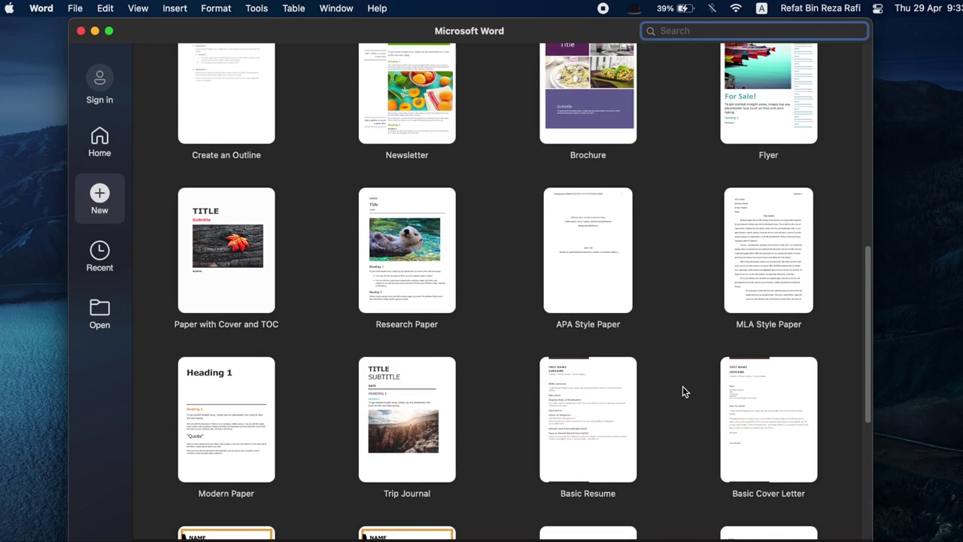
pyautogui.scroll(7, 684, 391)
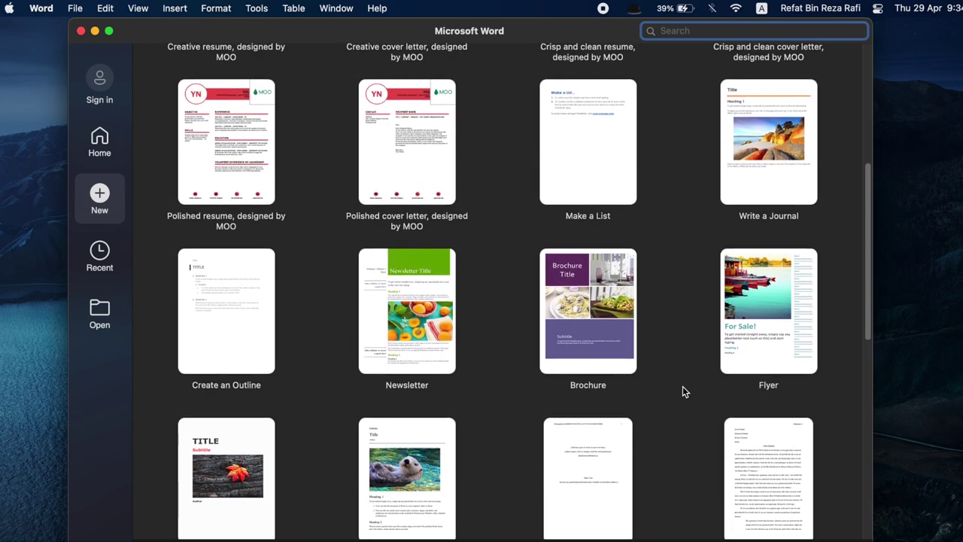
pyautogui.scroll(5, 683, 390)
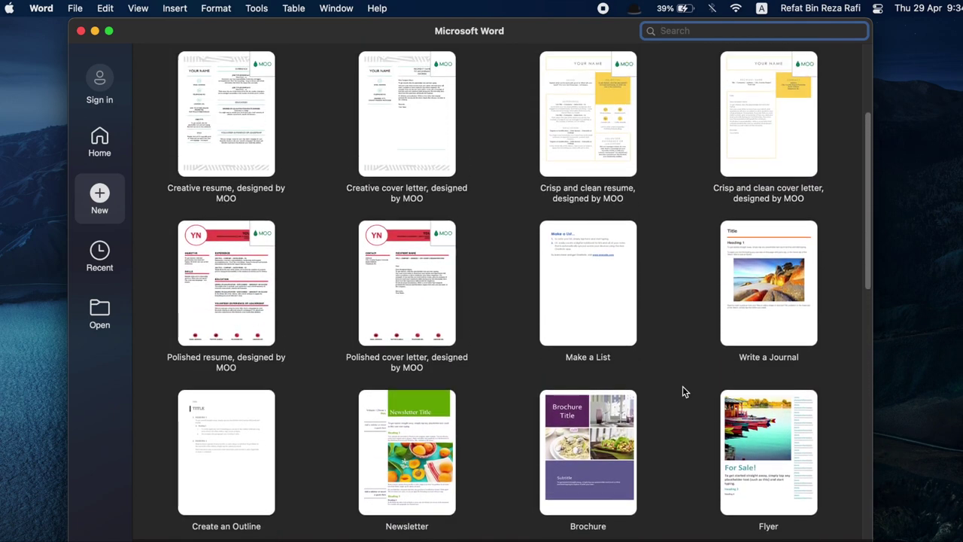
pyautogui.scroll(5, 683, 389)
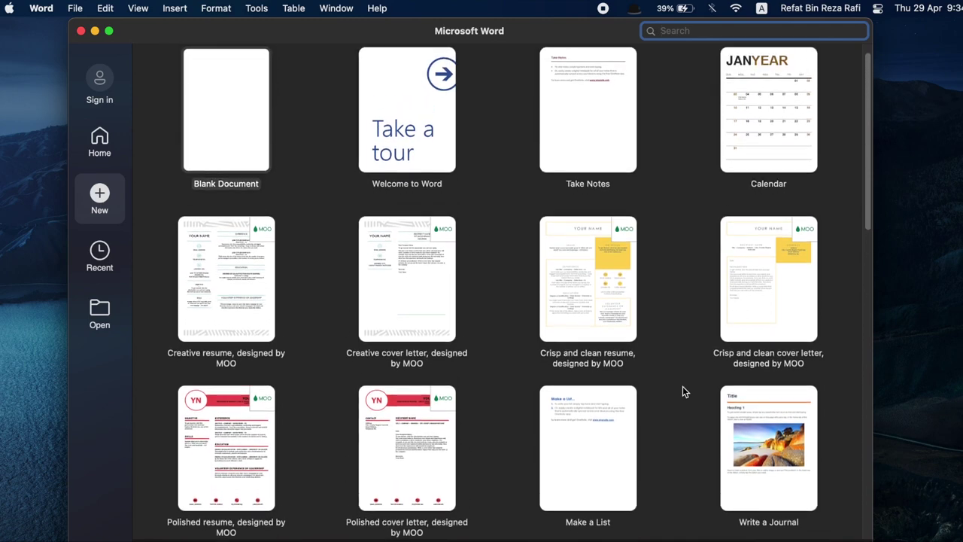
pyautogui.scroll(1, 683, 391)
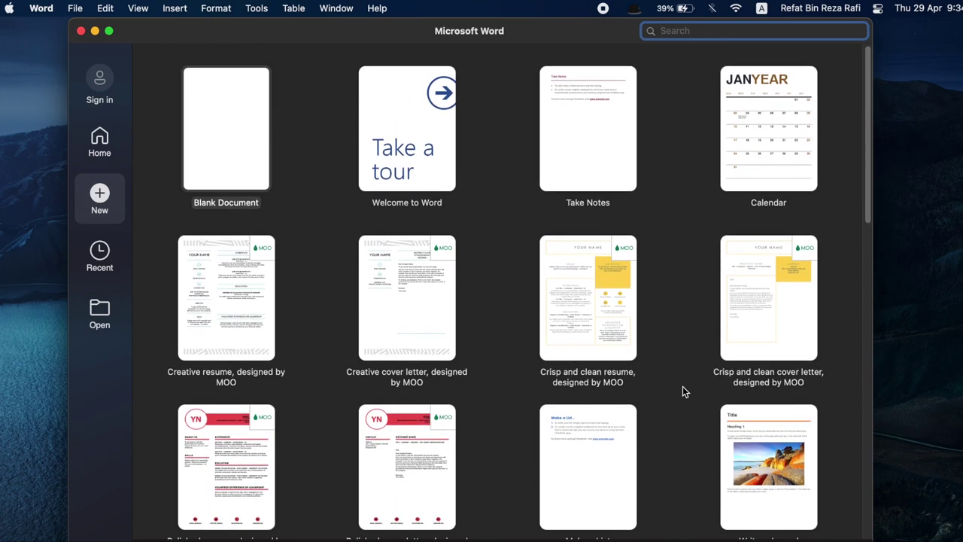
pyautogui.scroll(-5, 683, 390)
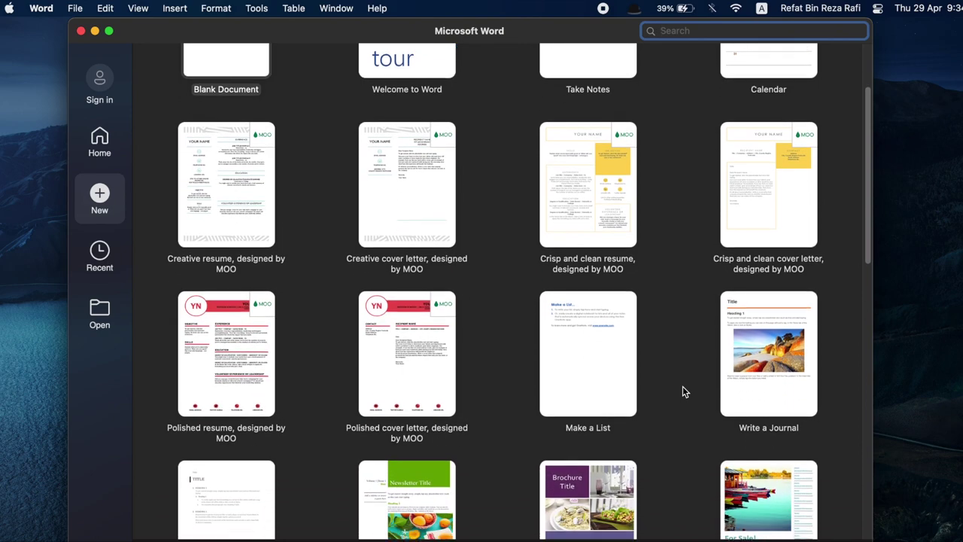
pyautogui.scroll(-4, 683, 391)
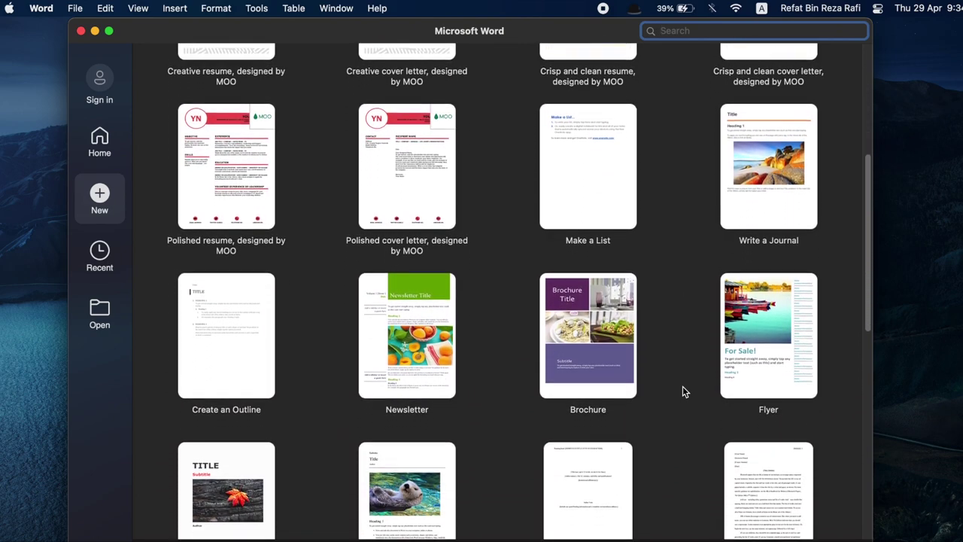
pyautogui.scroll(-5, 683, 391)
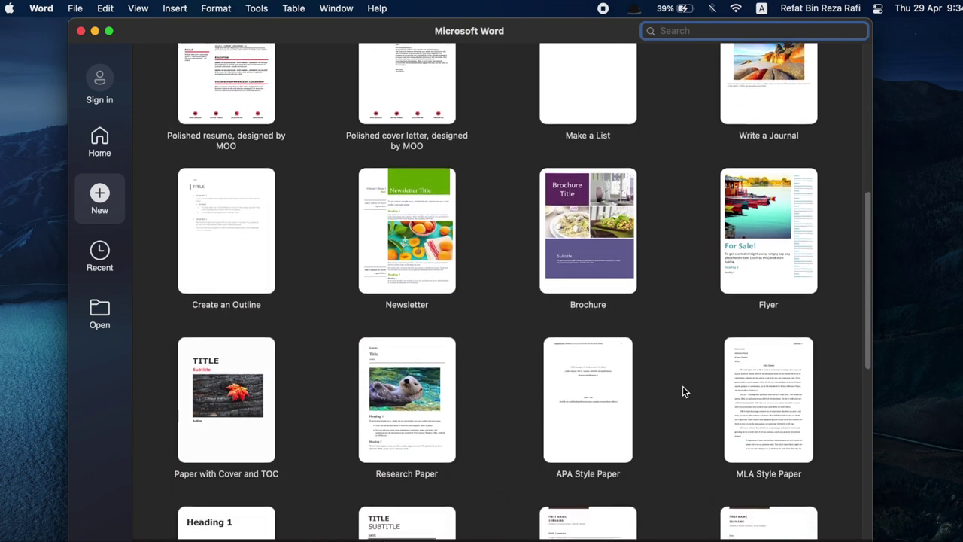
pyautogui.scroll(-4, 684, 392)
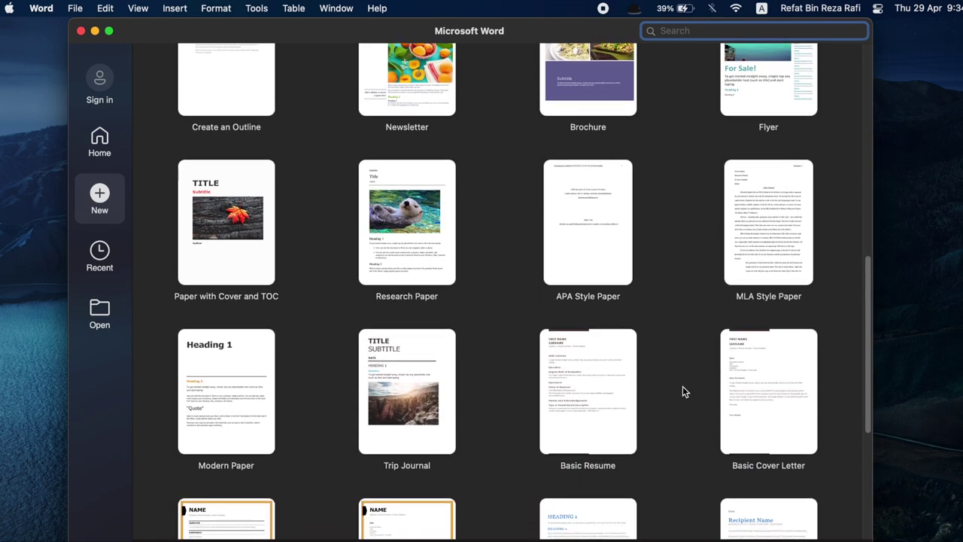
pyautogui.scroll(-6, 683, 389)
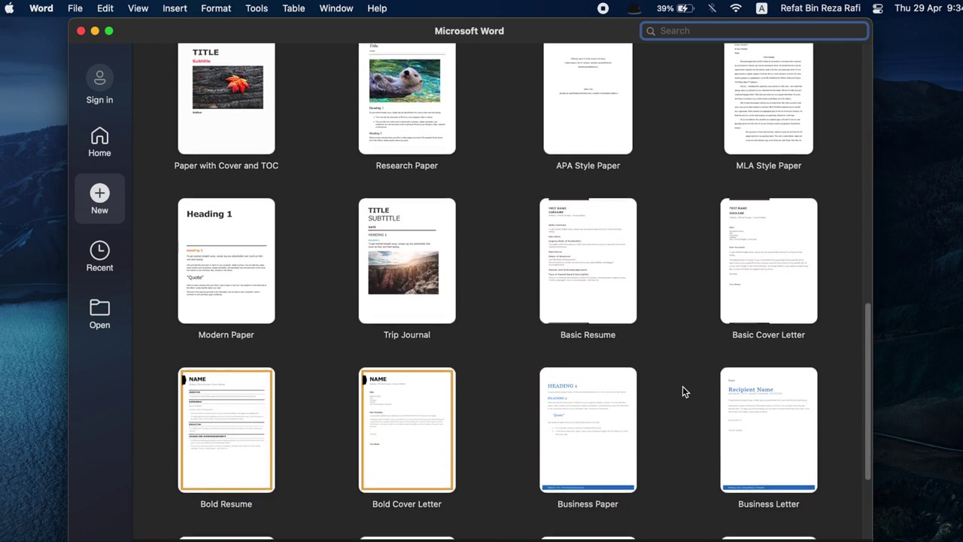
pyautogui.scroll(-4, 682, 391)
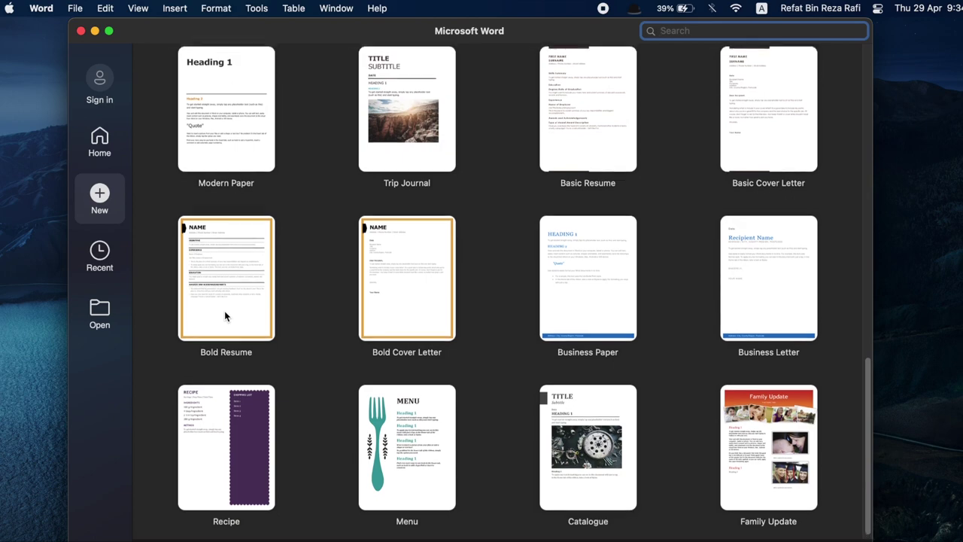
pyautogui.scroll(5, 225, 311)
pyautogui.scroll(6, 224, 311)
pyautogui.scroll(5, 224, 311)
pyautogui.scroll(7, 224, 311)
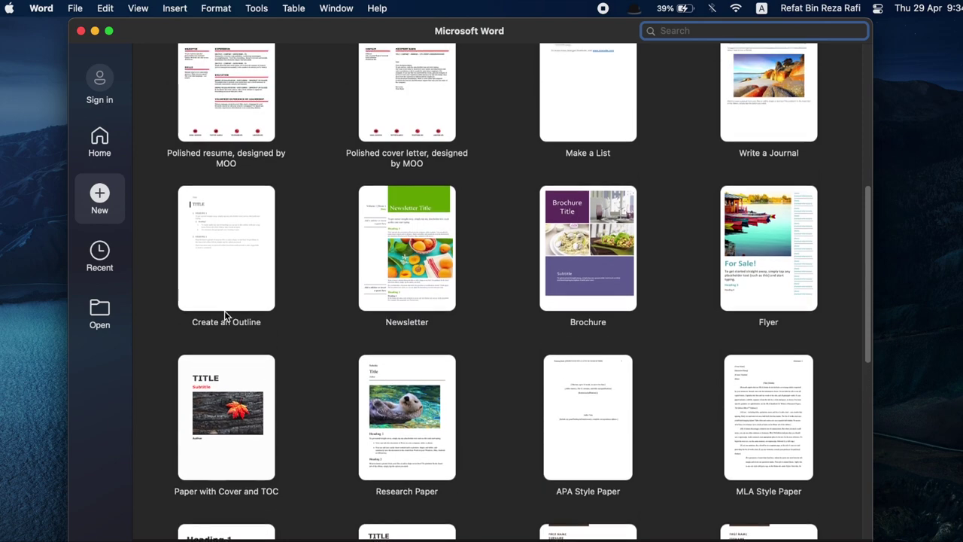
pyautogui.scroll(4, 224, 311)
pyautogui.scroll(4, 224, 311)
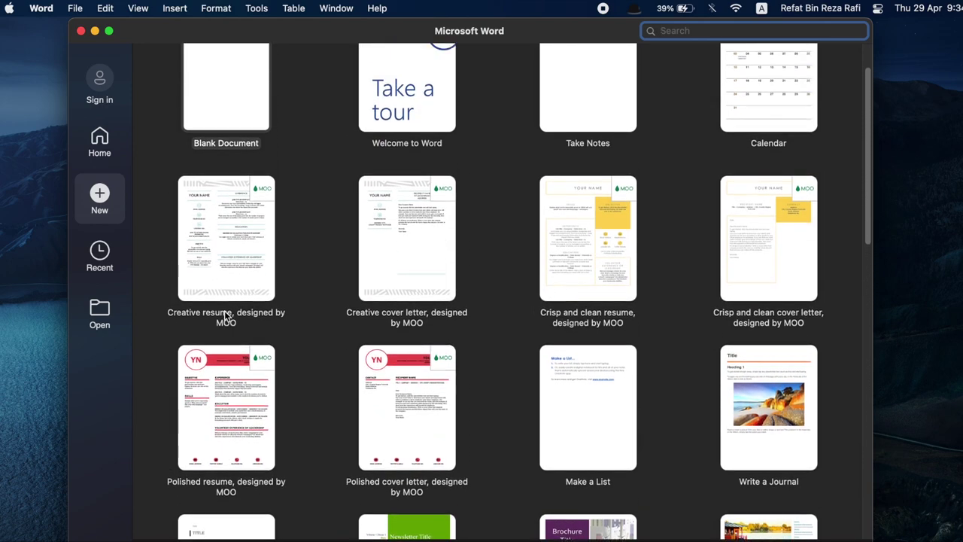